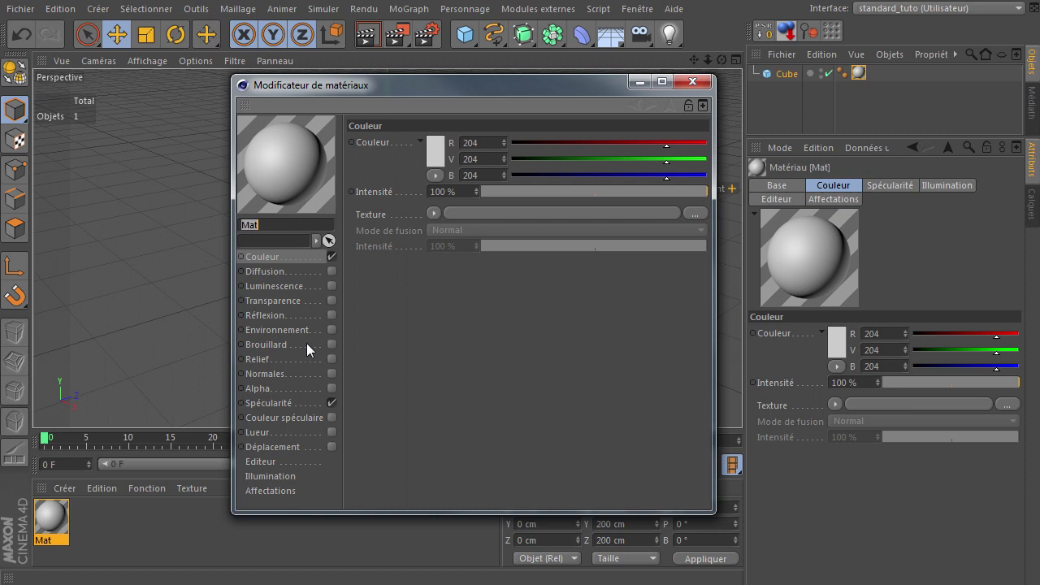
Enable Transparence on the cube's material and set its transparency colour to orange, R 231, V 127, B 53.
left_click(306, 300)
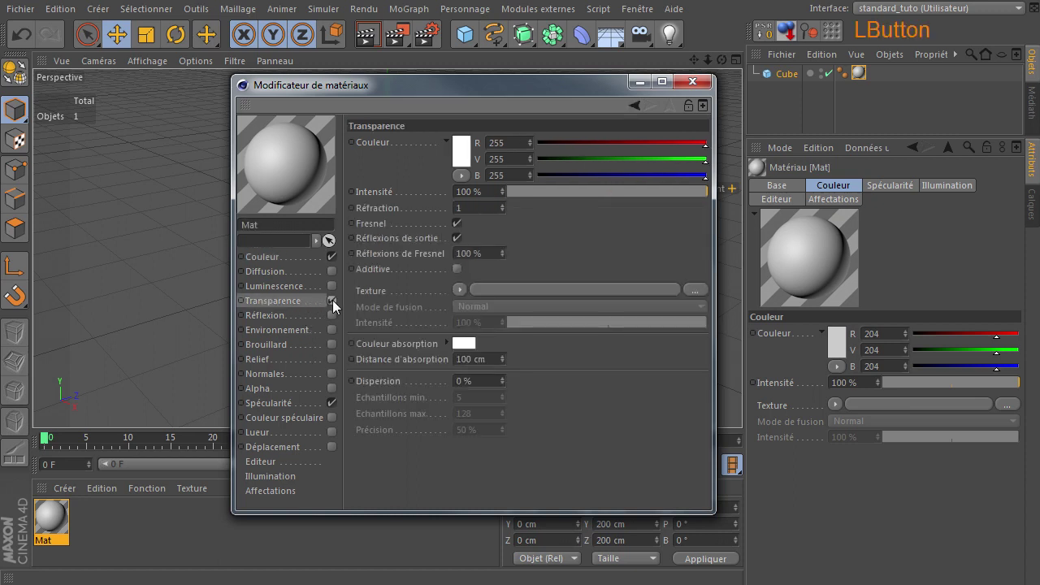
left_click(331, 300)
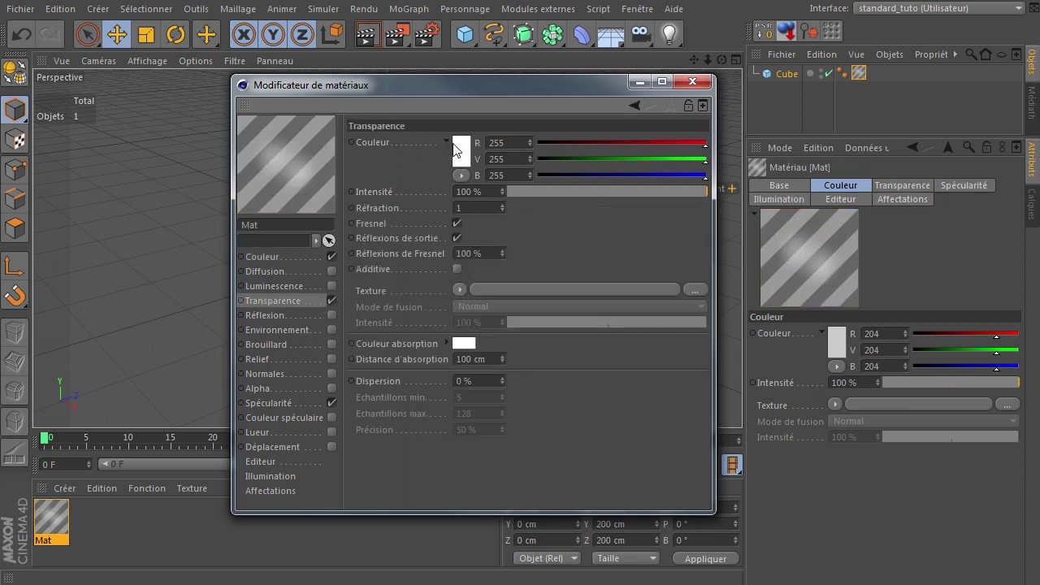
left_click(461, 150)
left_click(452, 97)
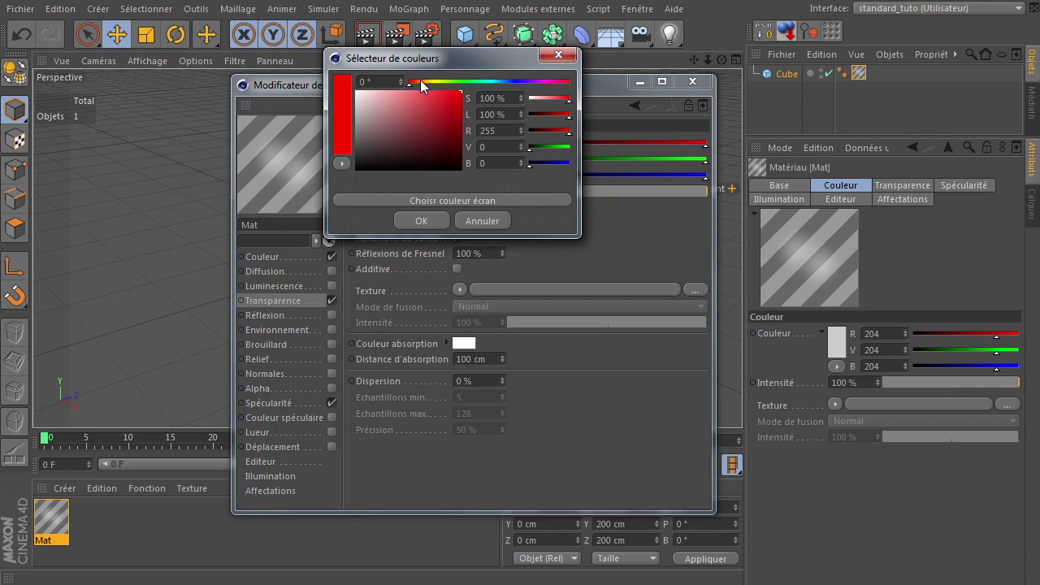
left_click(420, 81)
left_click(452, 98)
left_click_drag(451, 103, 437, 102)
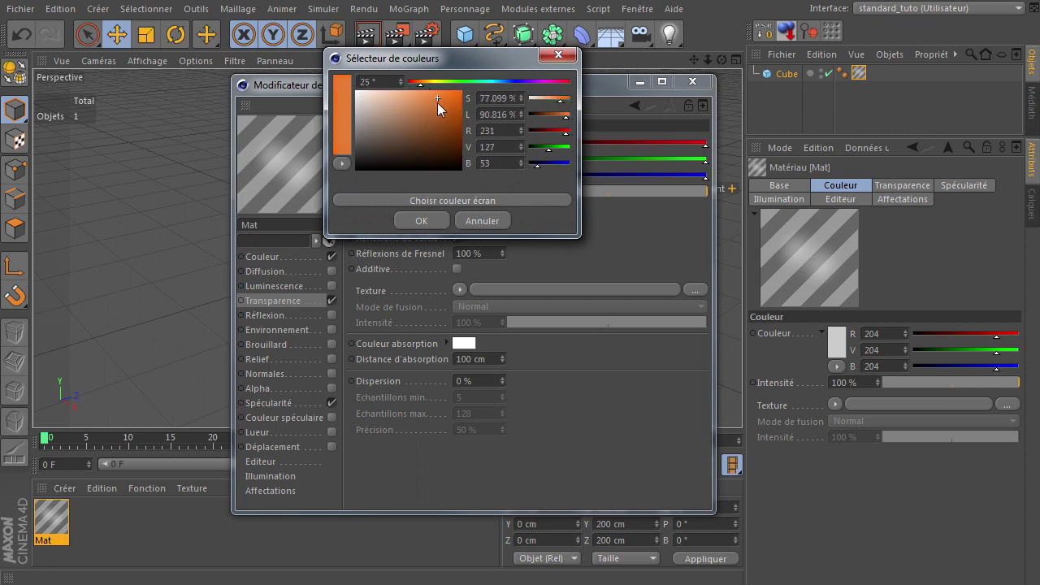
left_click(410, 220)
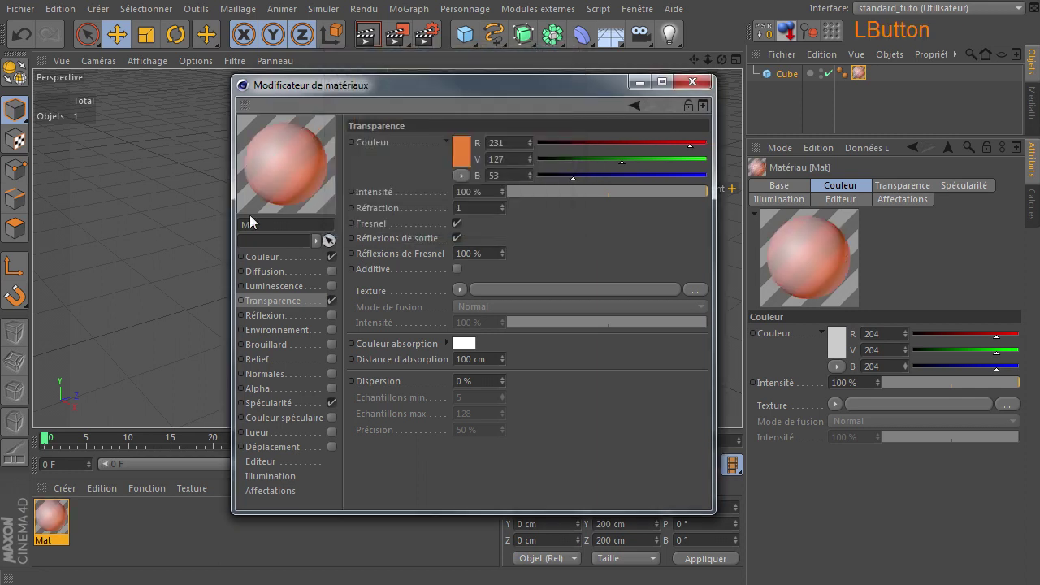
left_click(690, 82)
Add a Sol and an Arrière plan object to the scene, and apply a new material to both.
left_click_drag(597, 39, 671, 170)
left_click(149, 540)
double_click(149, 540)
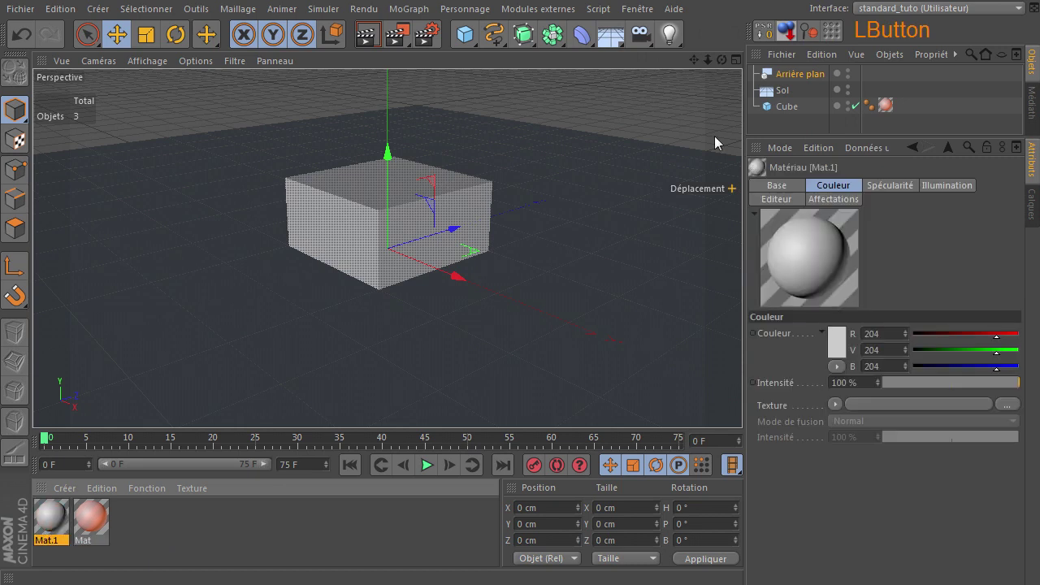
left_click_drag(794, 81, 782, 91)
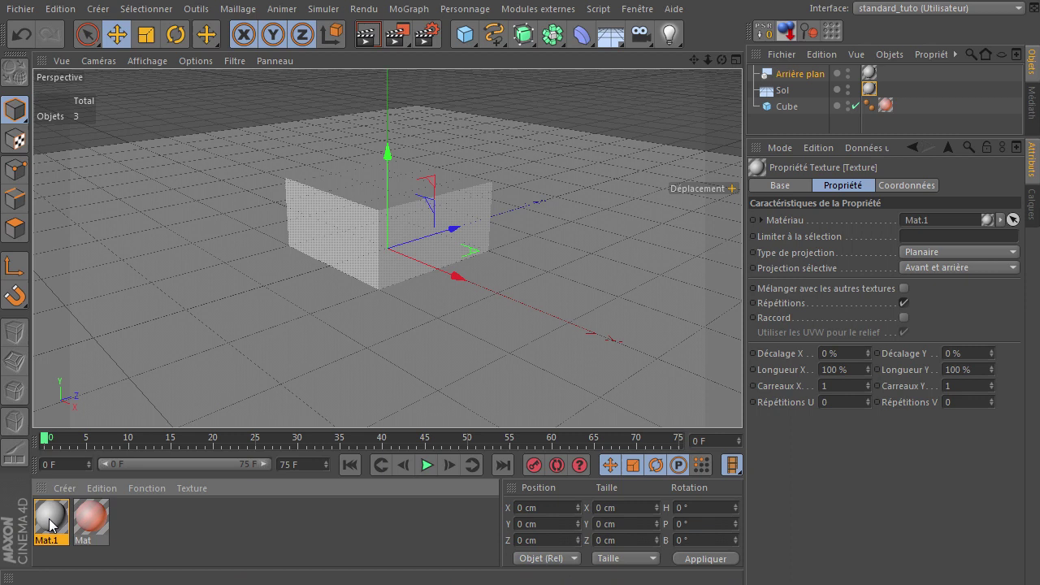
Turn off Spécularité on Mat.1 and set its Couleur to pure white, 255 on all channels.
double_click(51, 526)
left_click(332, 403)
left_click(262, 257)
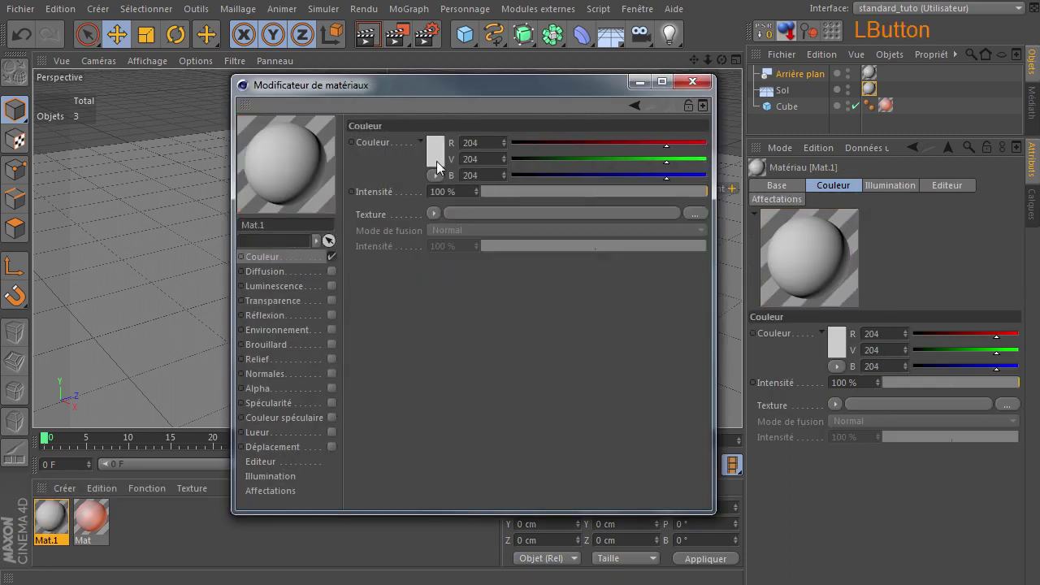
left_click(437, 161)
left_click(345, 99)
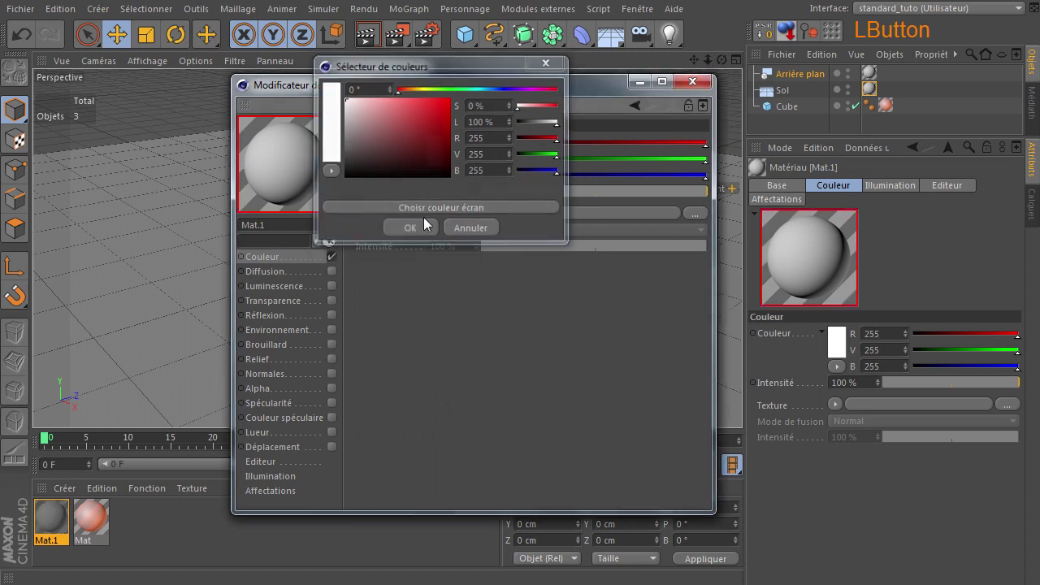
left_click(409, 228)
left_click(692, 83)
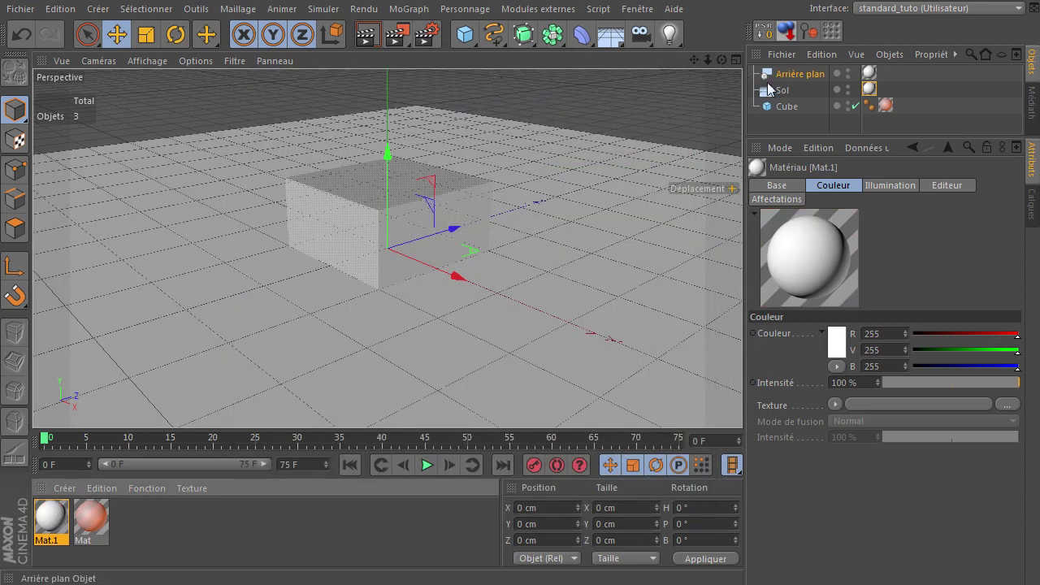
Select the cube and render the active perspective view to check it against the white floor and background.
left_click(778, 108)
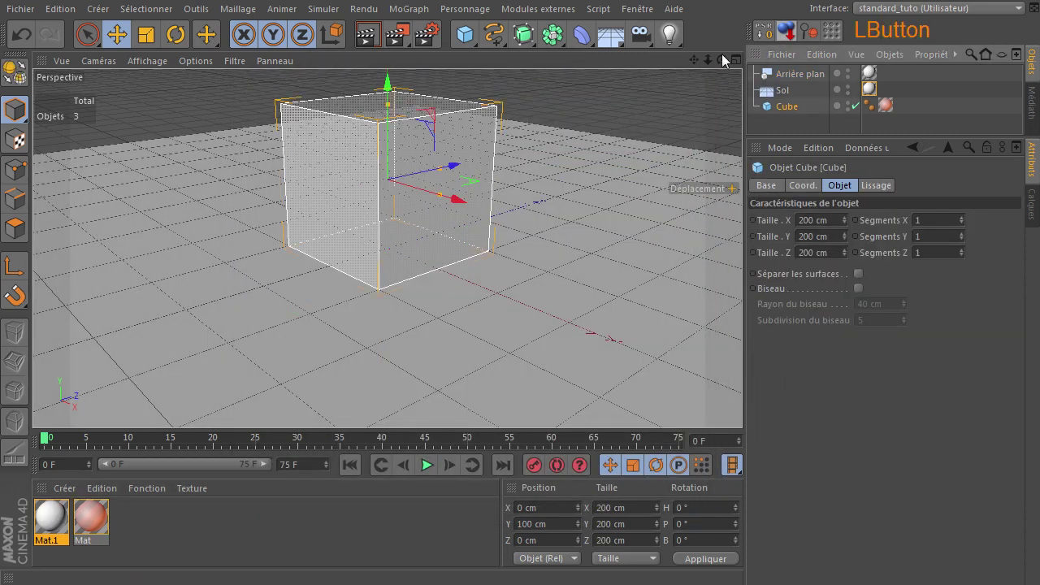
left_click_drag(707, 60, 740, 398)
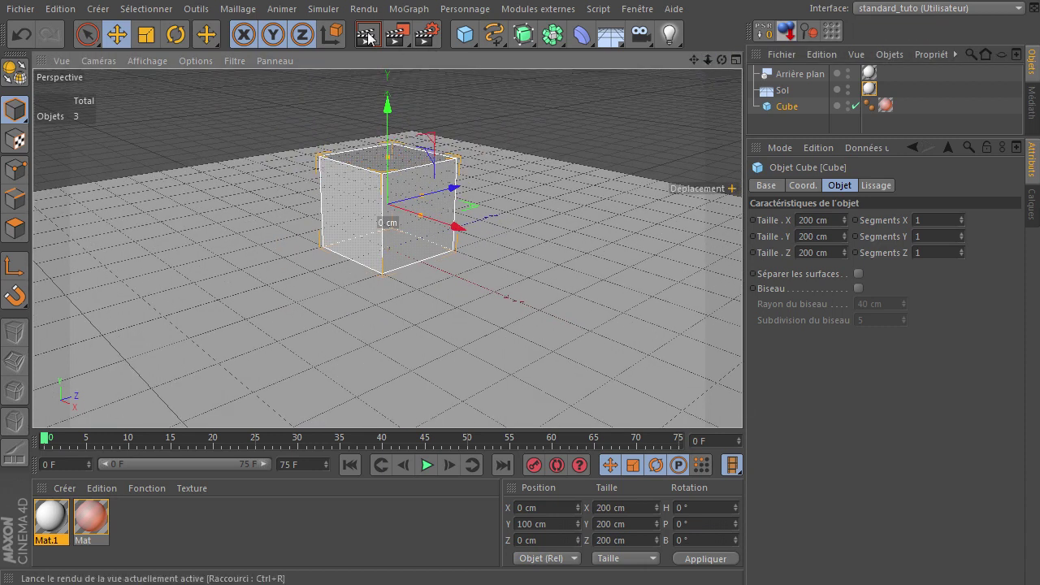
left_click(368, 34)
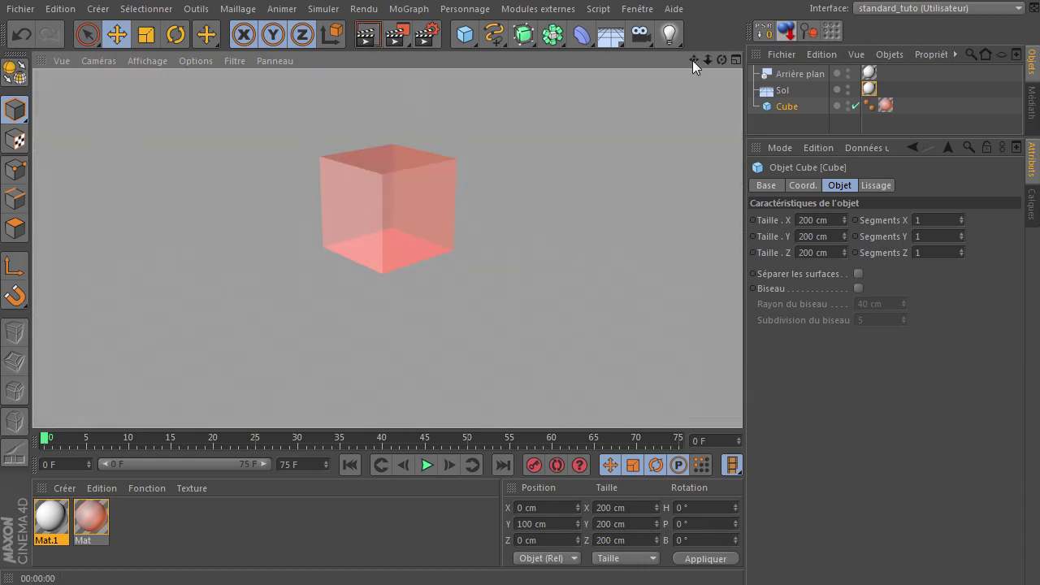
Change the cube material's Couleur to saturated orange, R 255, V 106, B 0, and render the view closer in.
left_click_drag(693, 60, 742, 398)
left_click_drag(712, 60, 742, 398)
double_click(104, 505)
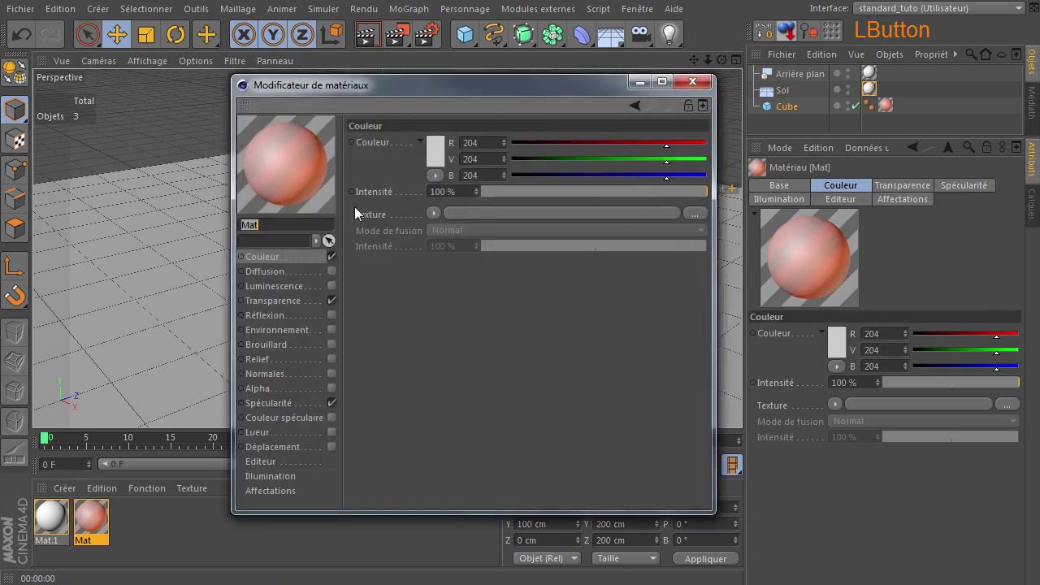
left_click(437, 145)
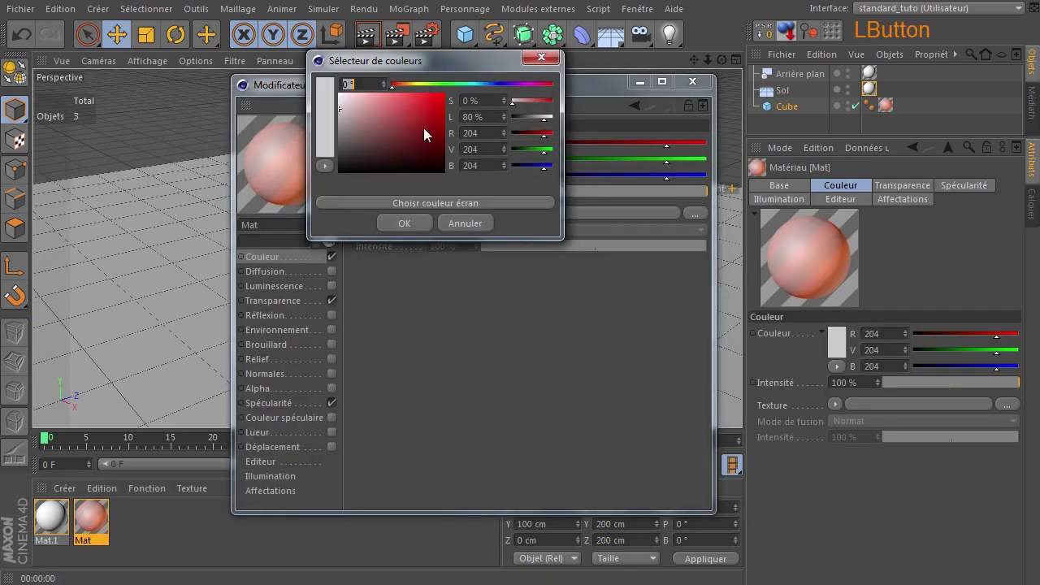
left_click(404, 83)
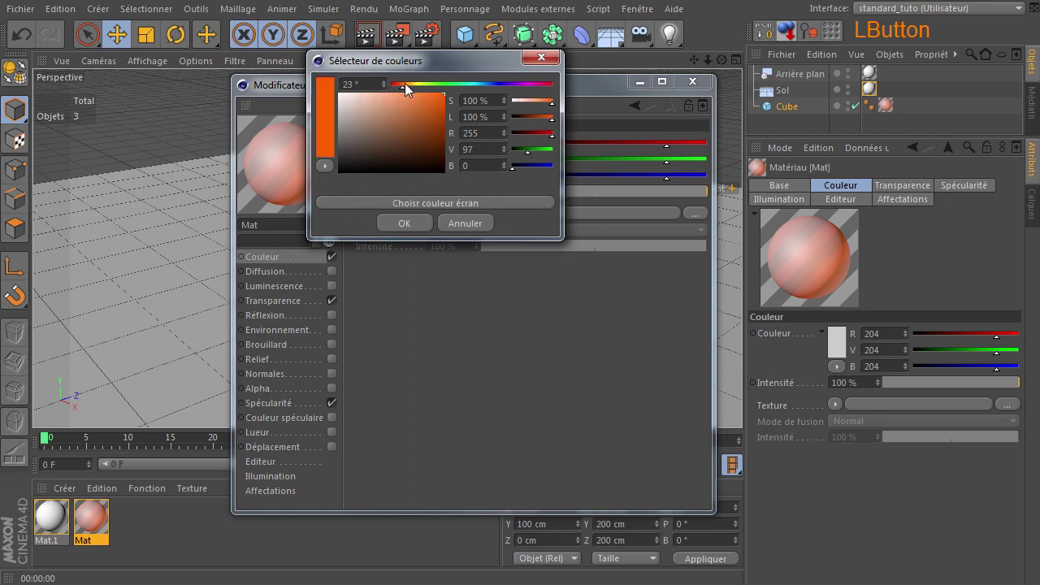
left_click(395, 220)
left_click(695, 83)
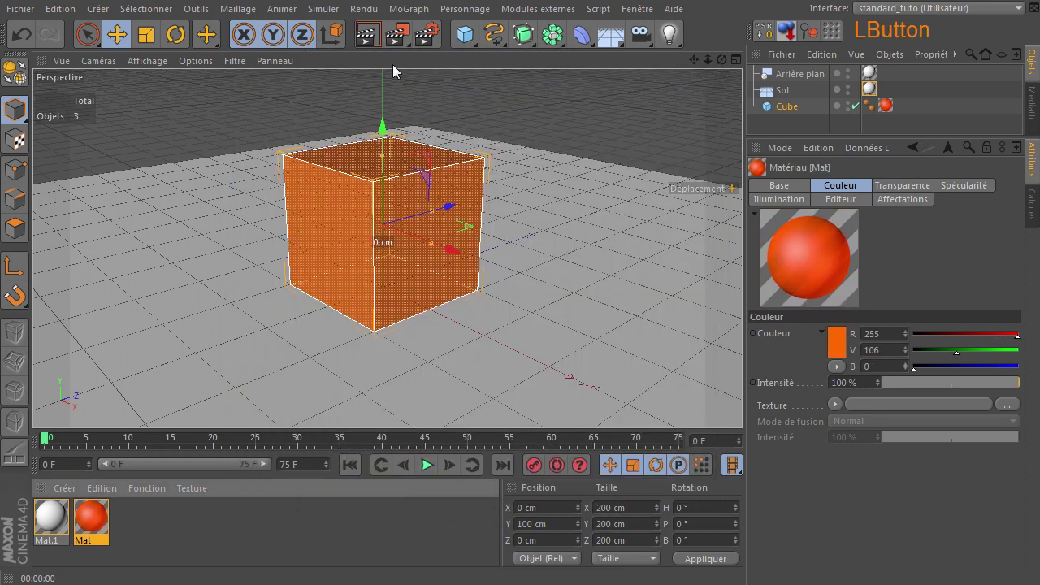
key("ctrl+r")
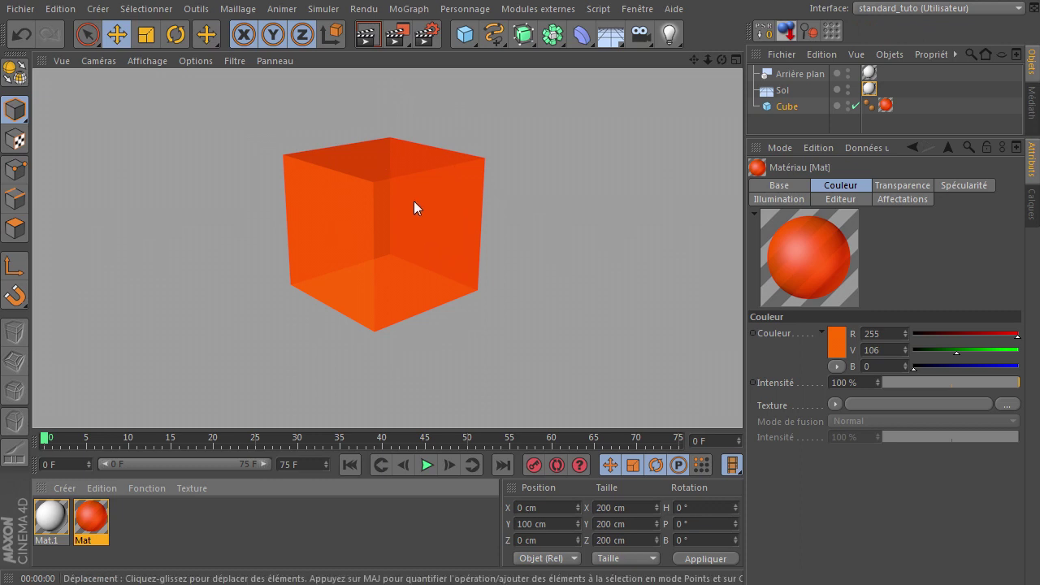
Soften the cube material's Couleur to a less saturated orange, R 234, V 117, B 33.
double_click(97, 513)
left_click(435, 150)
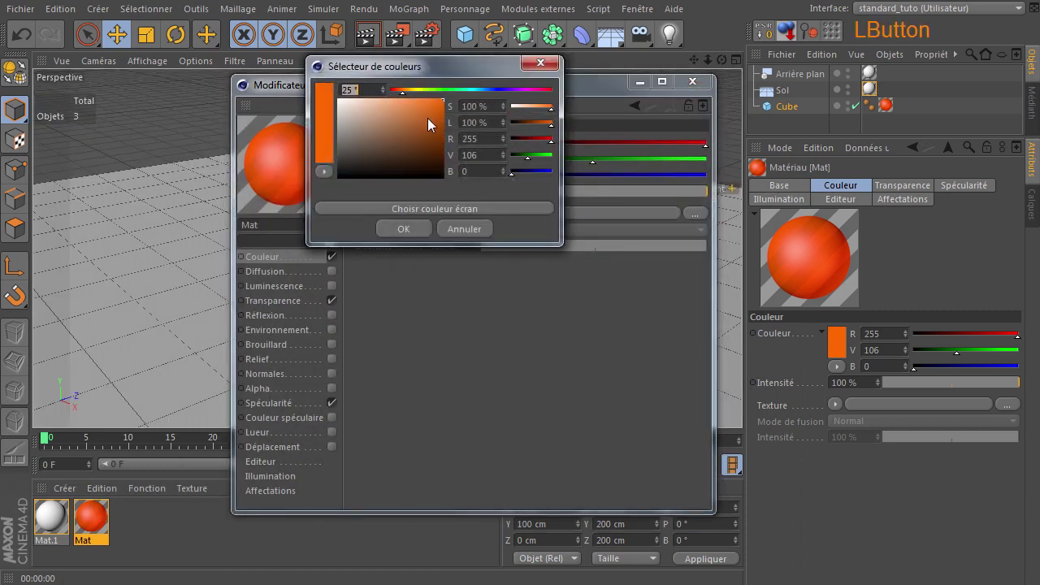
left_click_drag(433, 106, 429, 105)
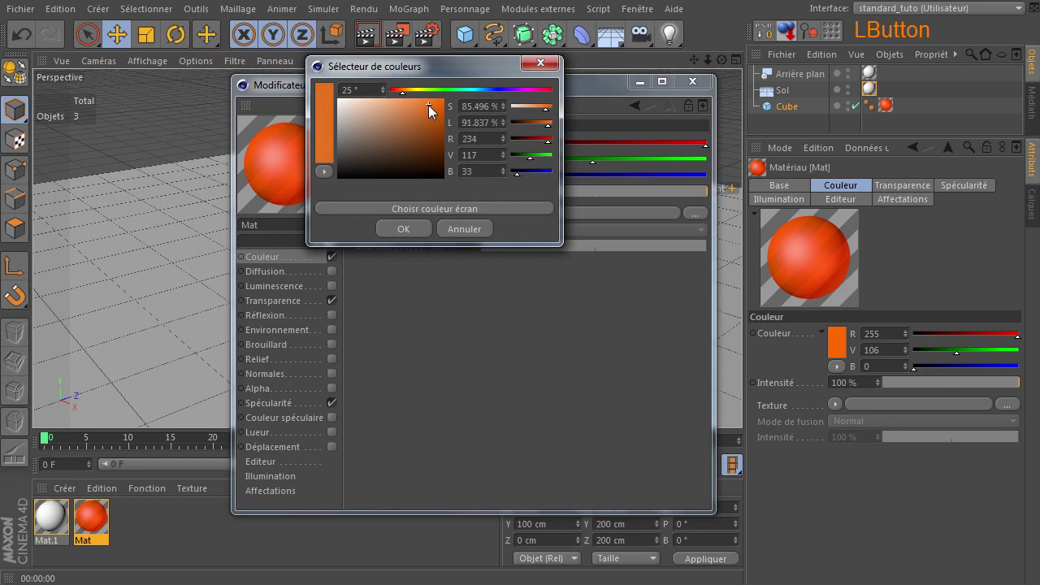
left_click(403, 229)
Darken the cube material's transparency colour to R 221, V 122, B 52 and render the view again.
left_click(310, 302)
left_click(452, 162)
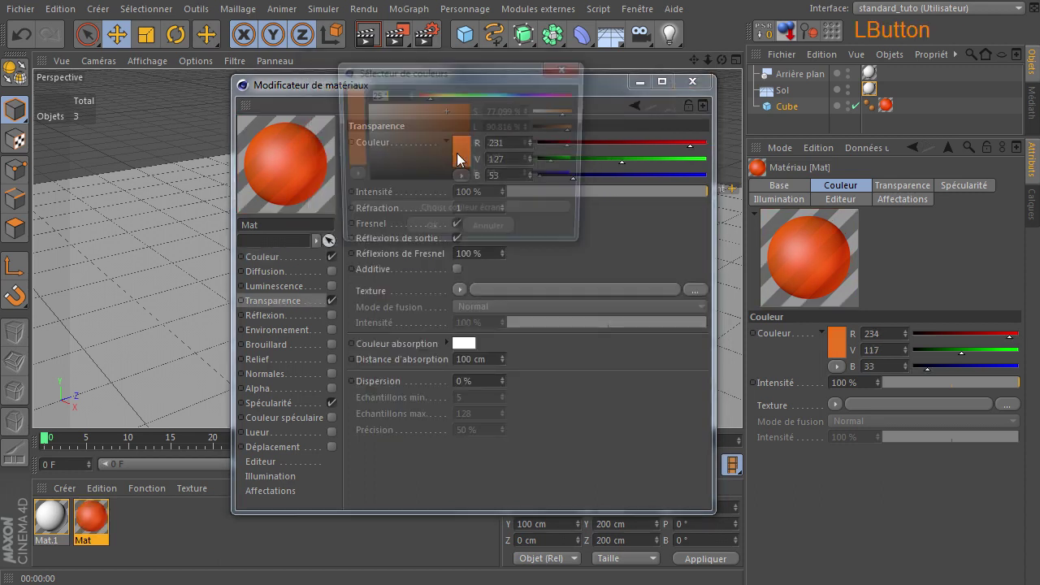
left_click(444, 114)
left_click(431, 234)
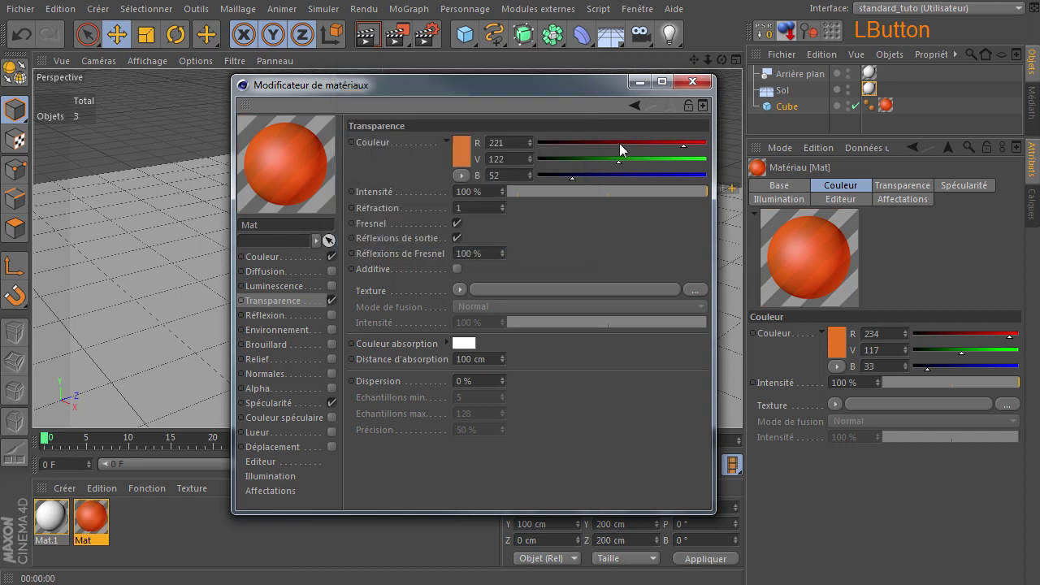
left_click(694, 81)
left_click(368, 34)
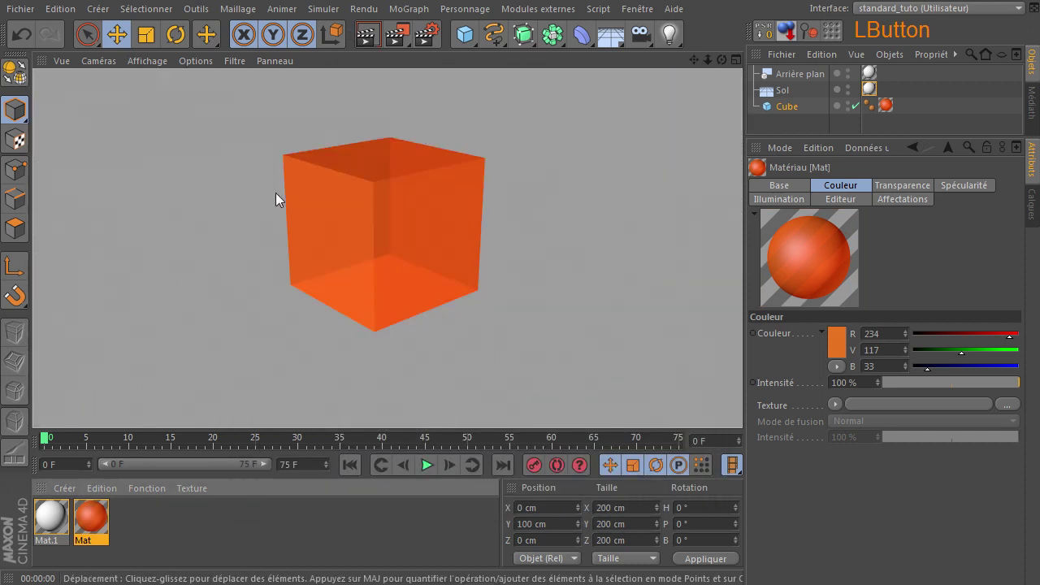
Create a sketch material (Mat. Esquisse) and open it in the material editor.
left_click(65, 488)
mouse_move(91, 536)
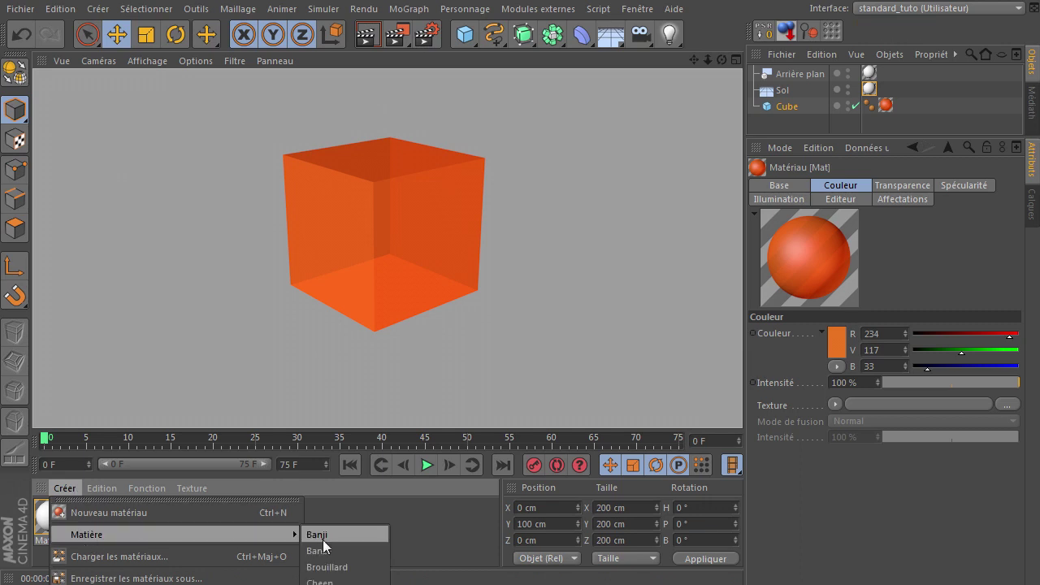
left_click(325, 582)
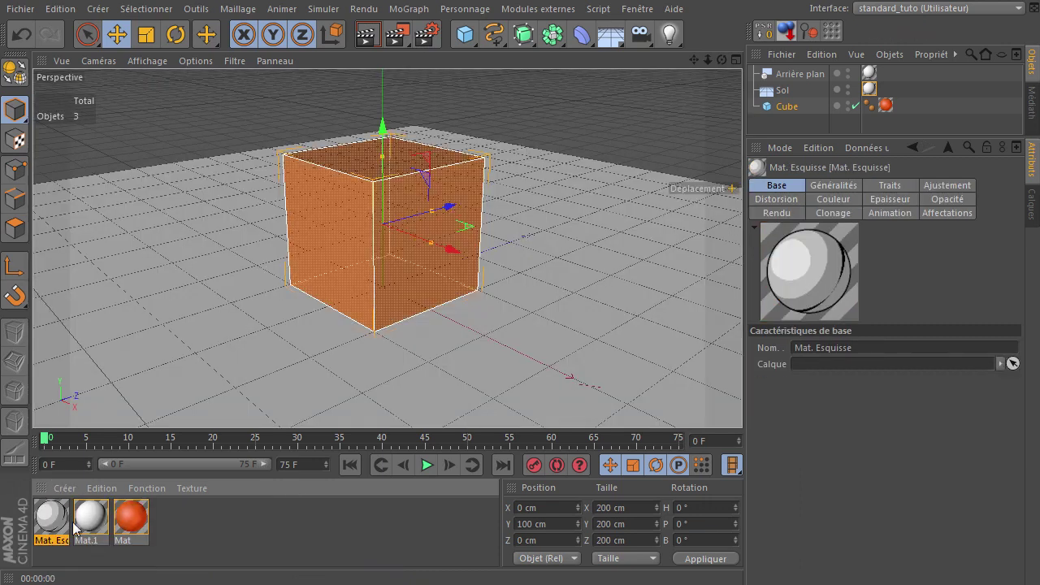
double_click(51, 520)
left_click_drag(479, 75, 255, 30)
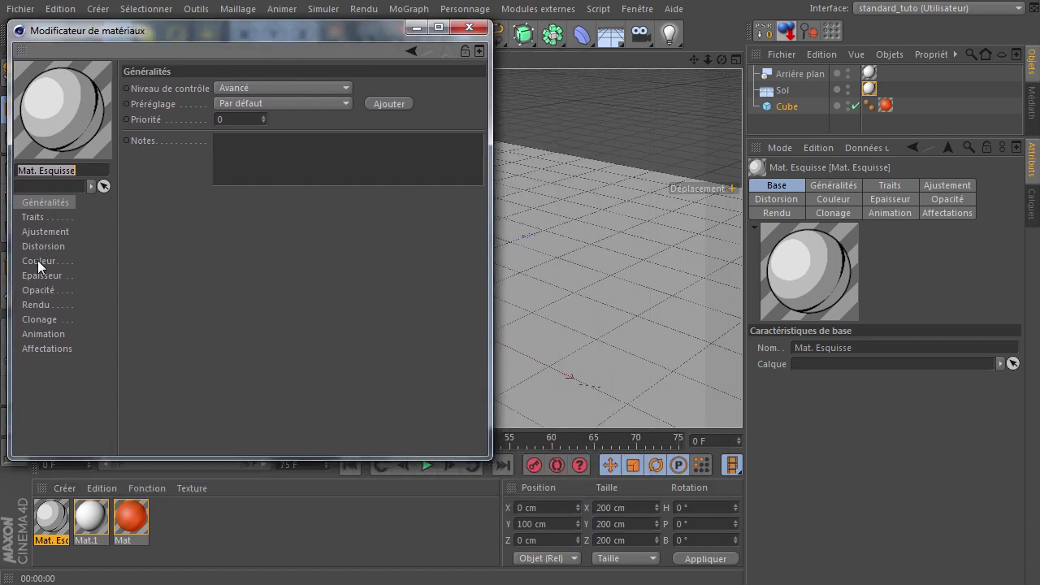
Set the sketch material's stroke colour to a very dark grey, R 26, V 26, B 26.
left_click(38, 262)
left_click(189, 96)
left_click_drag(101, 112, 85, 115)
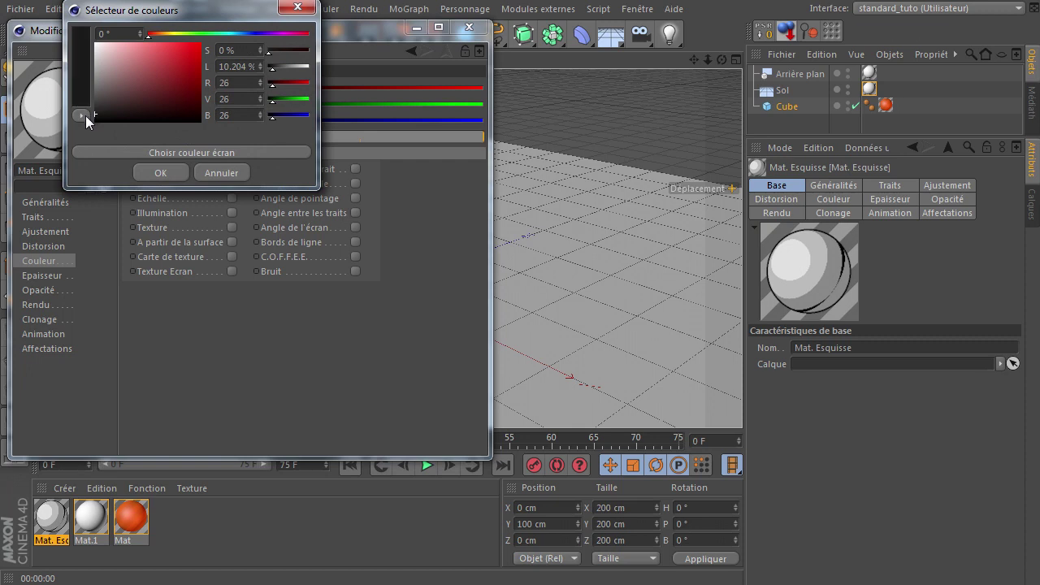
left_click(160, 172)
Set the sketch material's Epaisseur to 4.
left_click(34, 276)
double_click(210, 86)
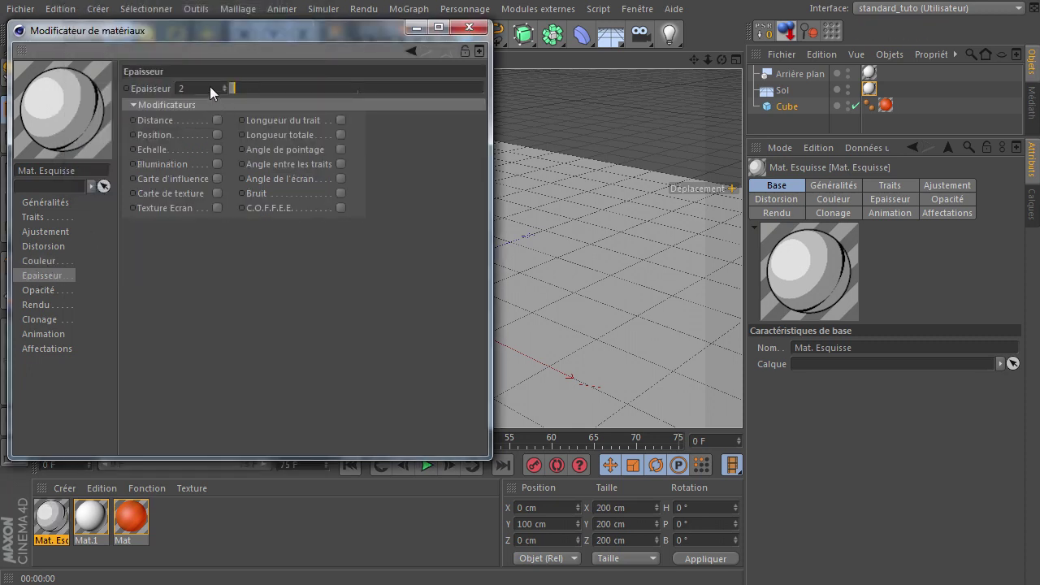
type("4")
Enable the Bruit modifier on the stroke thickness with an Intensité of 80 % and Projection set to Monde.
left_click(341, 194)
double_click(258, 242)
type("80")
key("Return")
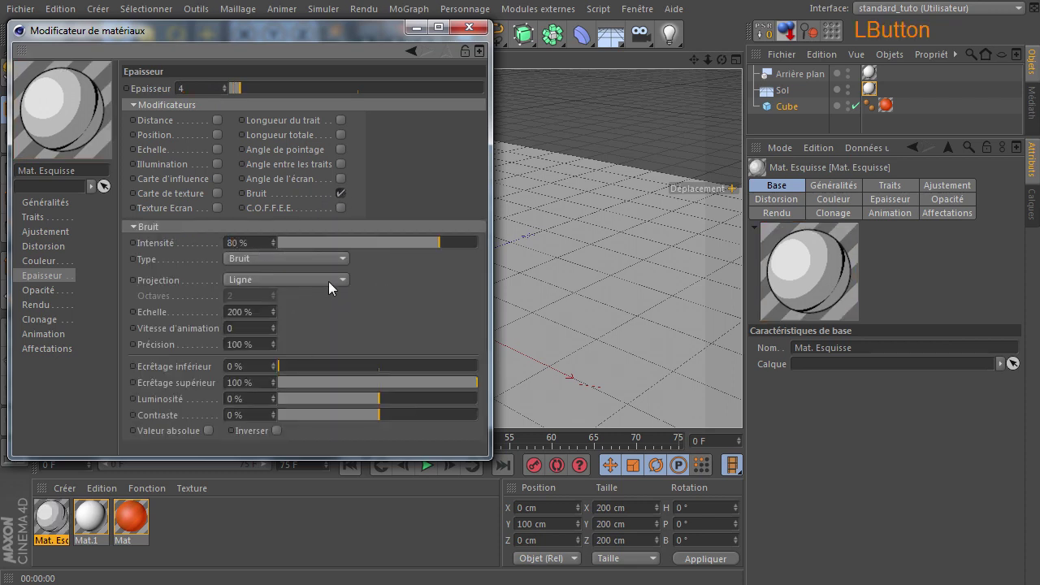
left_click(324, 280)
left_click(298, 345)
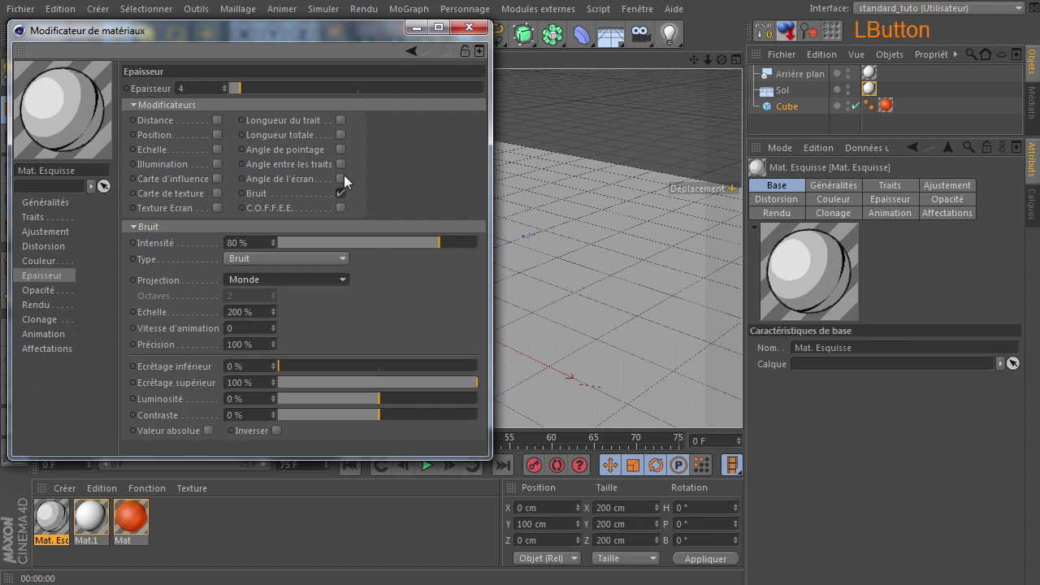
Enable the Longueur du trait modifier on the stroke thickness and set its Mode to Spline.
left_click(341, 121)
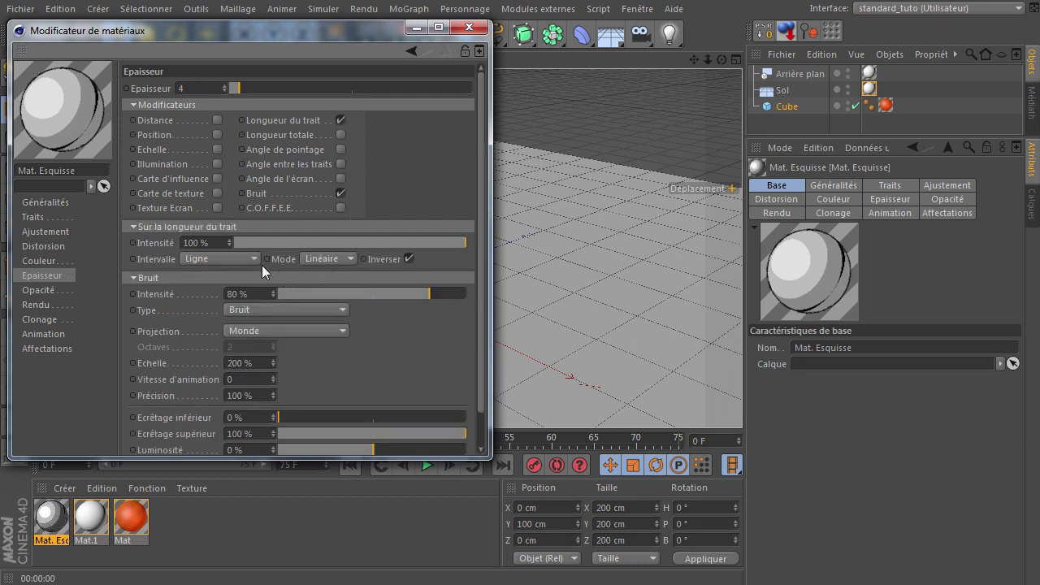
left_click(322, 259)
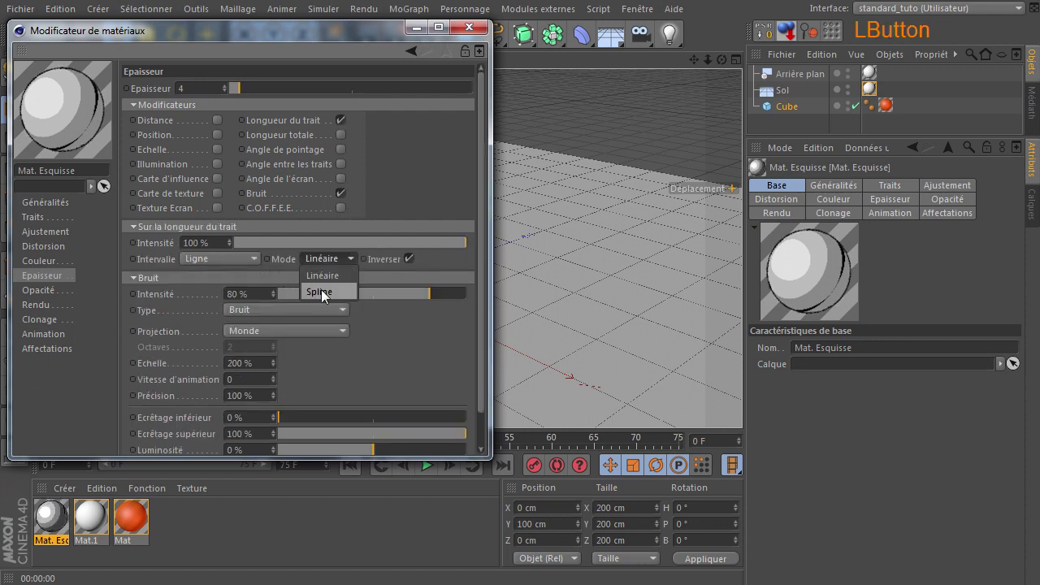
left_click(321, 291)
Shape the stroke-length thickness spline so both end points sit at about 0.7 and the curve arches up between them.
left_click(134, 407)
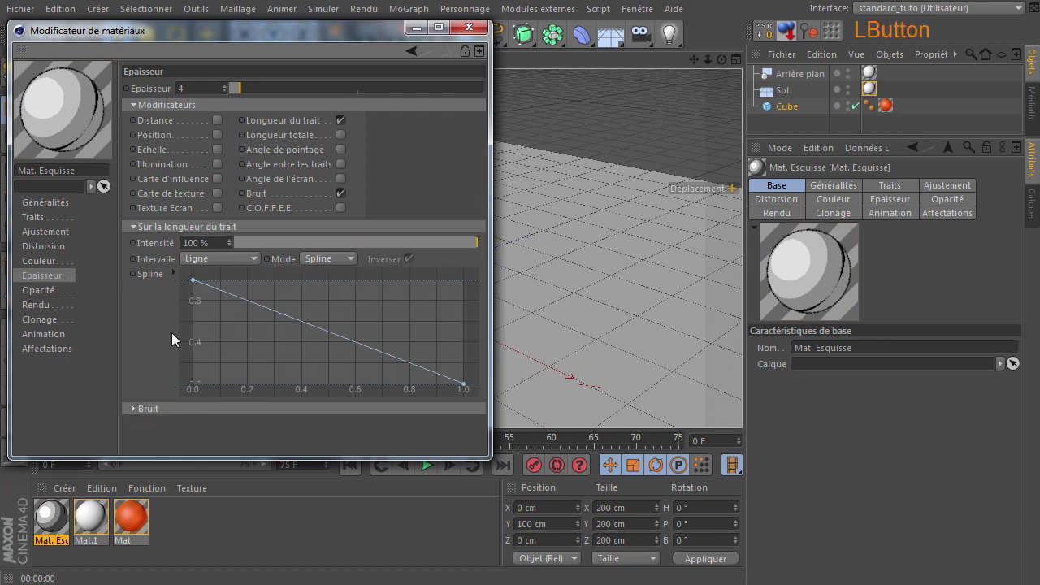
left_click_drag(193, 282, 191, 310)
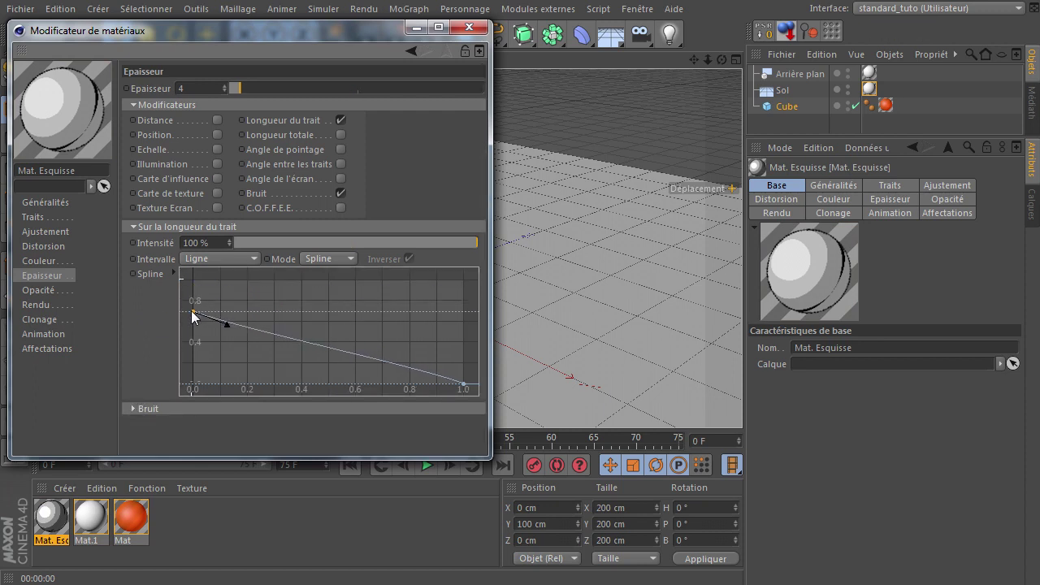
left_click_drag(464, 384, 364, 281)
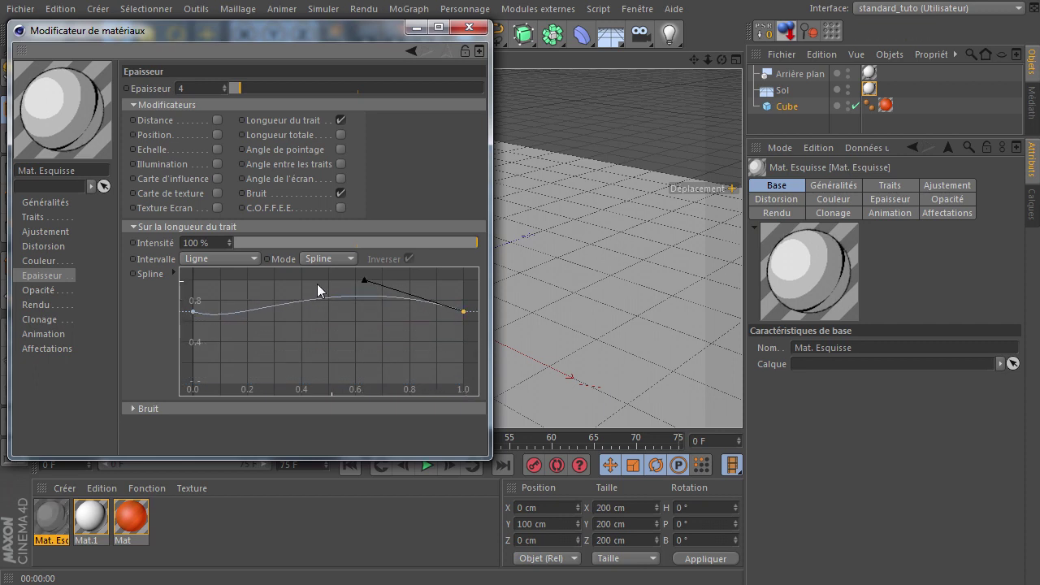
Raise the tangent handle of the stroke-length spline's start point so the curve bows smoothly upward.
left_click(195, 313)
left_click_drag(227, 322, 269, 286)
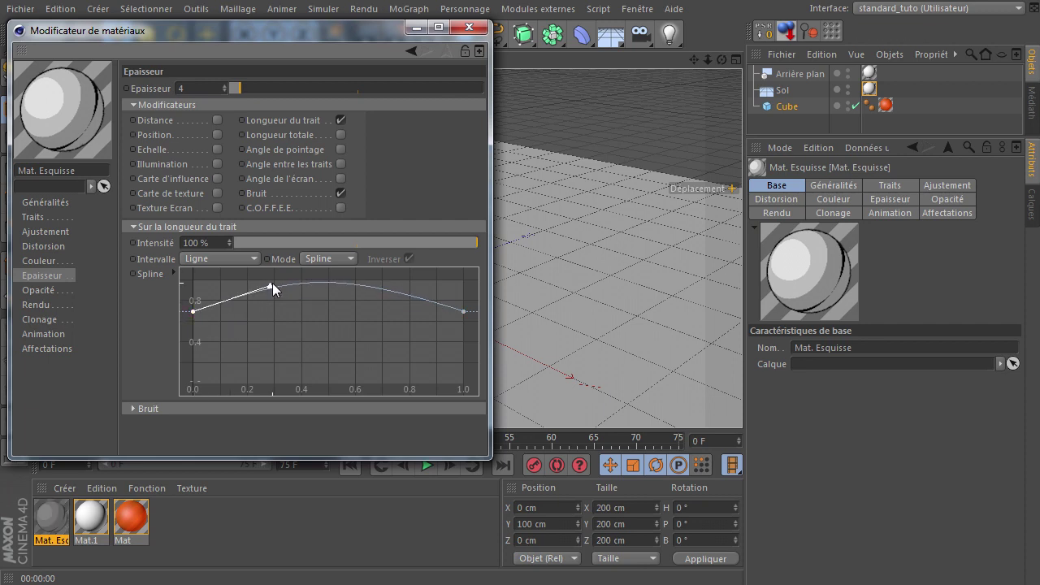
mouse_move(346, 30)
left_mouse_down()
mouse_move(739, 72)
mouse_move(831, 97)
left_mouse_up()
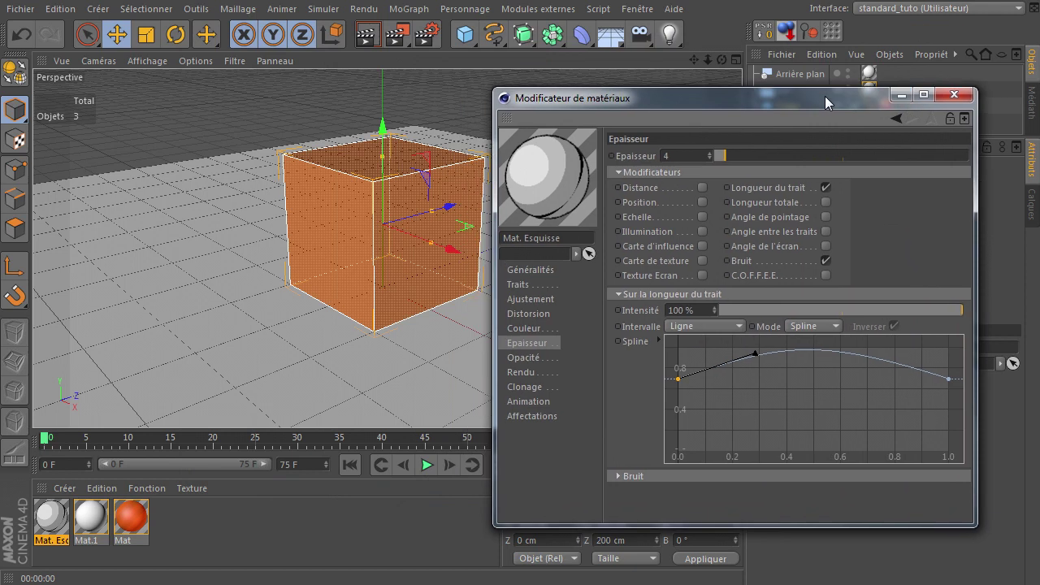
Disable Plis, Faux plis and Bordure in the global Sketch and Toon line settings and clear the default Lignes visibles material.
left_click(424, 34)
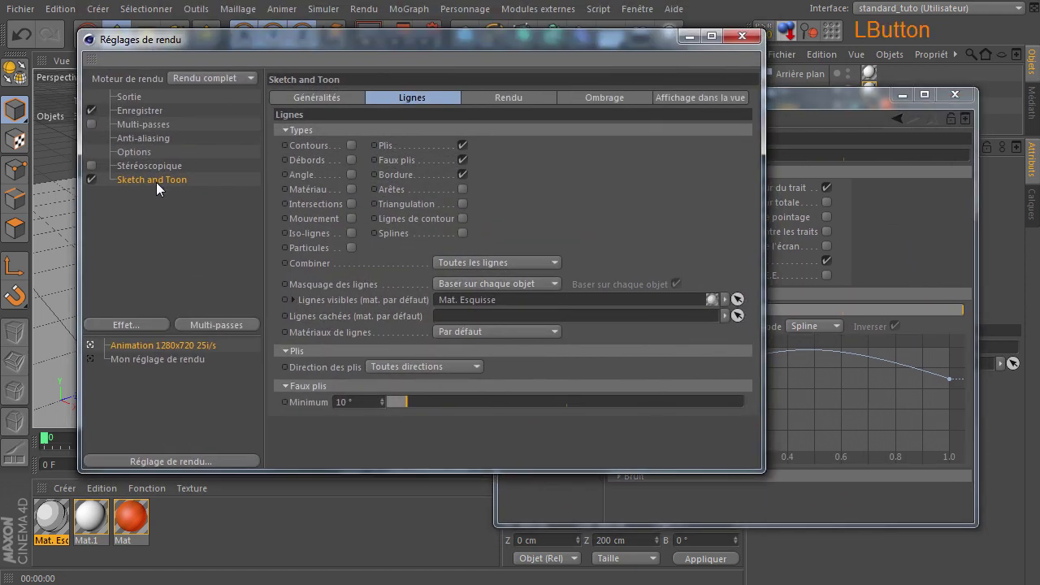
left_click(316, 98)
left_click(412, 97)
left_click(463, 175)
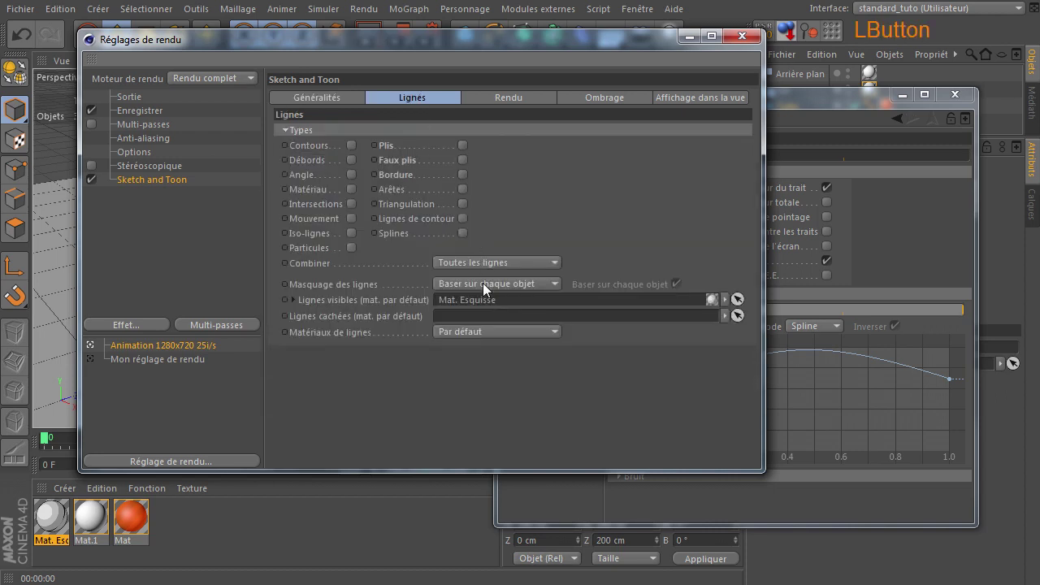
left_click(724, 302)
left_click(733, 316)
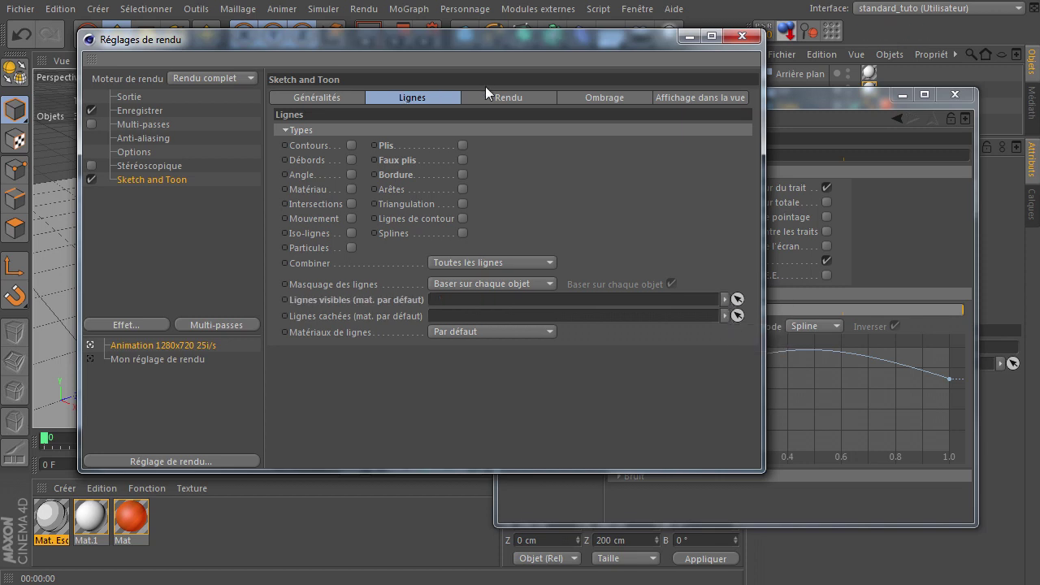
Set Sketch and Toon line anti-aliasing to Normal, enable Indépendance de la résolution and set Résolution de base to Personnaliser.
left_click(485, 99)
left_click(454, 132)
left_click(451, 180)
left_click(419, 266)
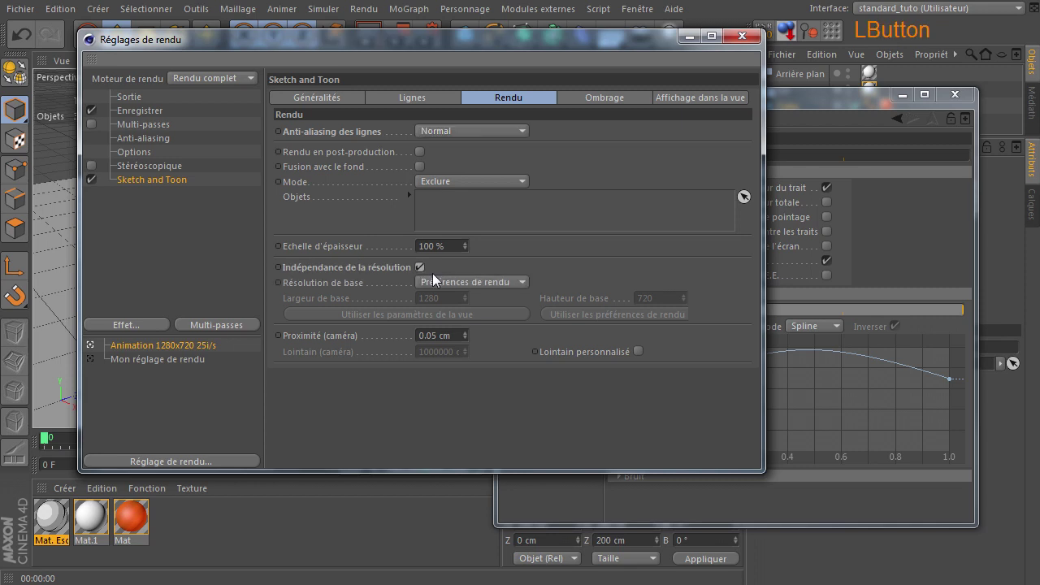
left_click(450, 283)
left_click(454, 314)
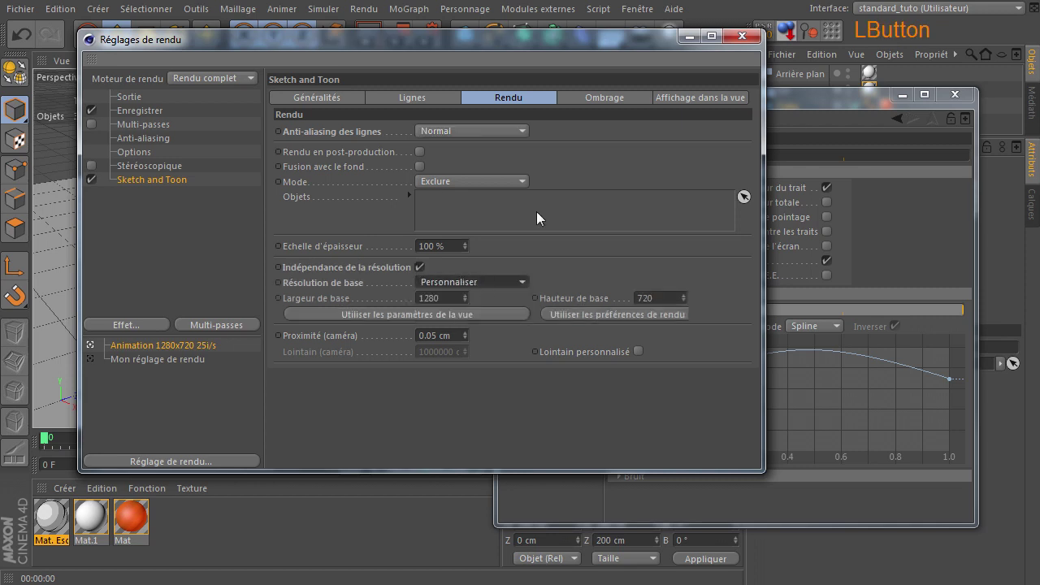
Turn off Sketch and Toon shading for the background and objects, with Fond set to Désactiver, and close the render settings.
left_click(603, 97)
left_click(446, 146)
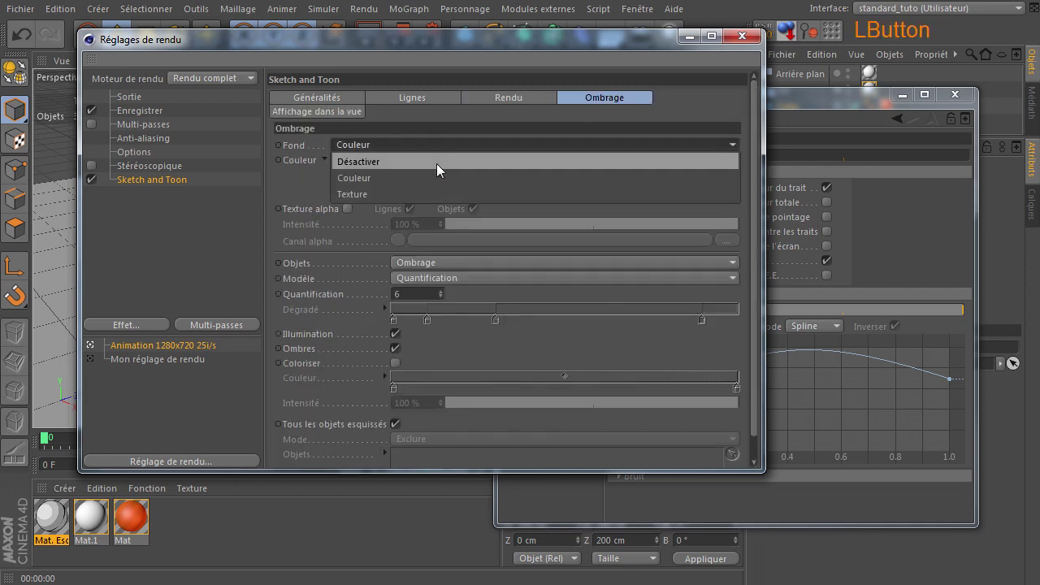
left_click(436, 163)
left_click(452, 151)
left_click(447, 170)
left_click(742, 35)
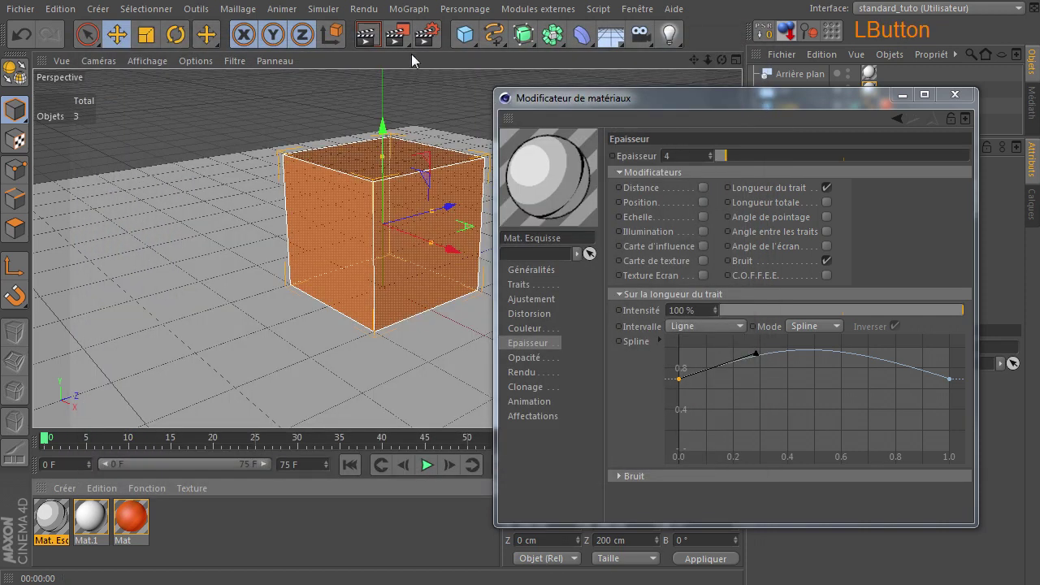
Apply the Mat. Esquisse material to the Cube, render the view to check the outlines, and close the material editor.
left_click(367, 34)
left_click_drag(650, 100, 412, 419)
left_click(52, 520)
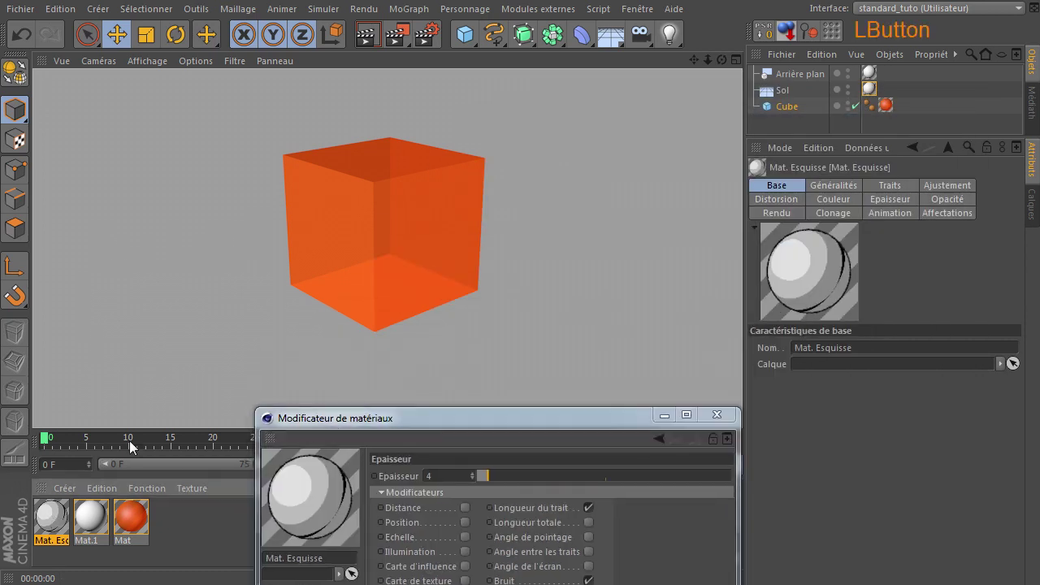
left_click_drag(822, 81, 797, 107)
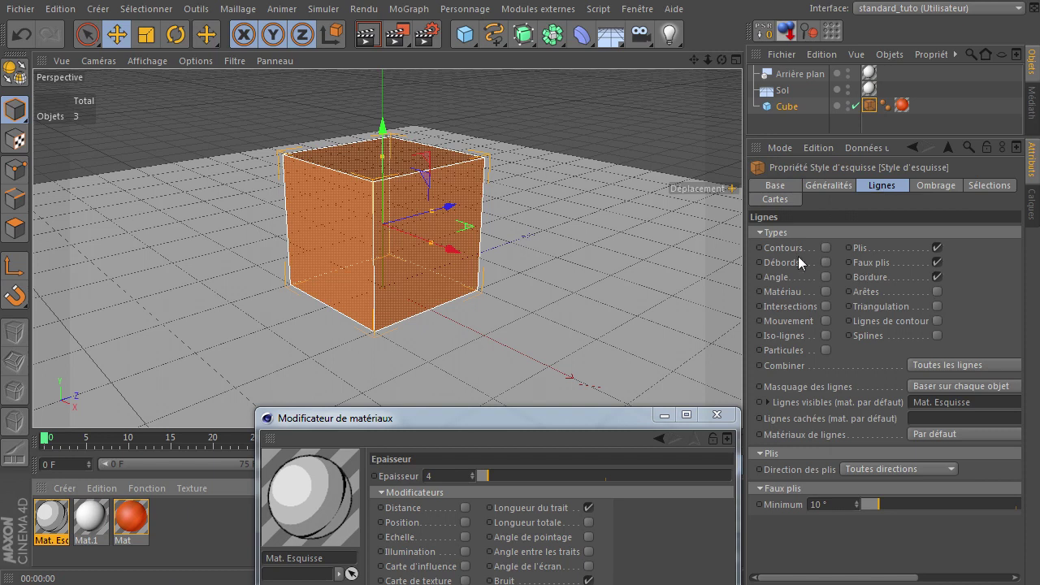
left_click(367, 34)
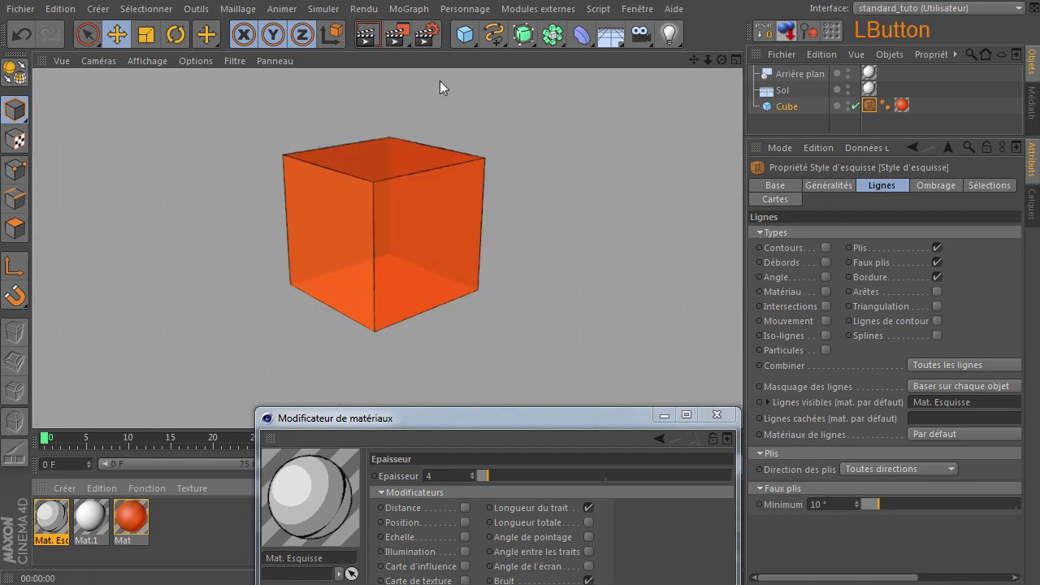
left_click_drag(532, 417, 645, 126)
left_click(830, 124)
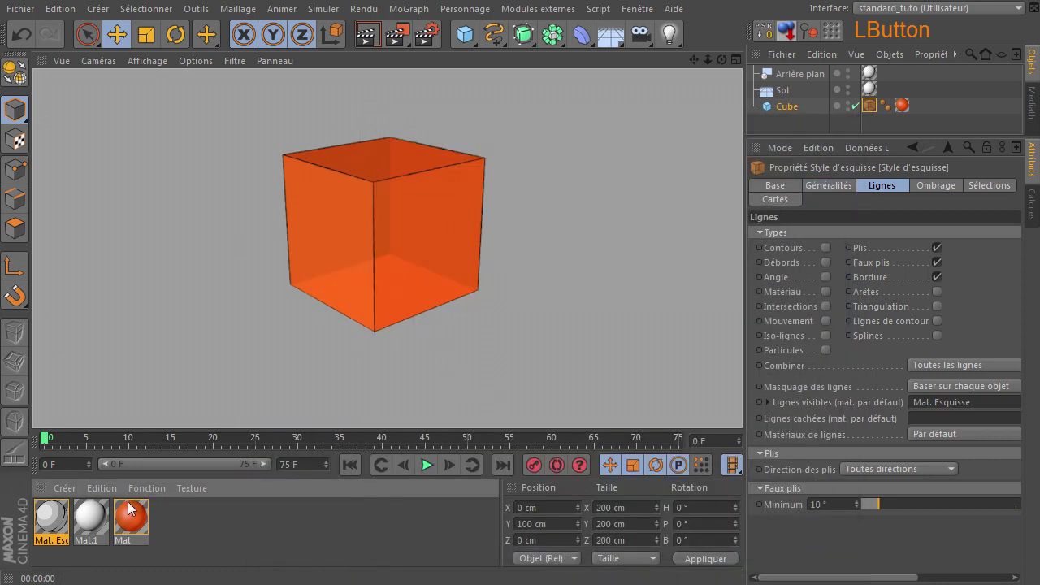
Rename the sketch material Mat. Esquisse as sombre.
left_click(46, 545)
double_click(46, 545)
type("sombre")
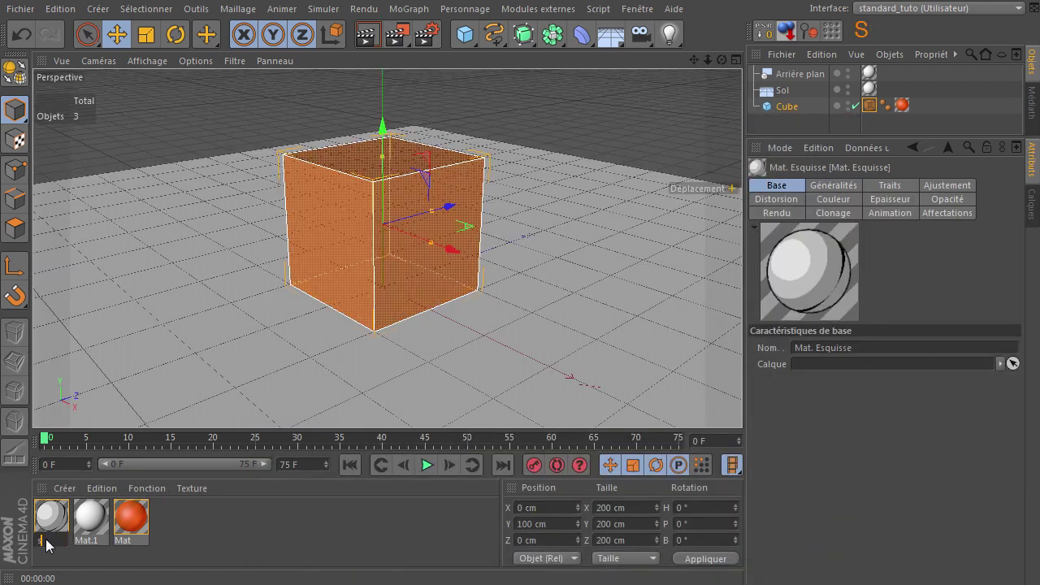
key("Return")
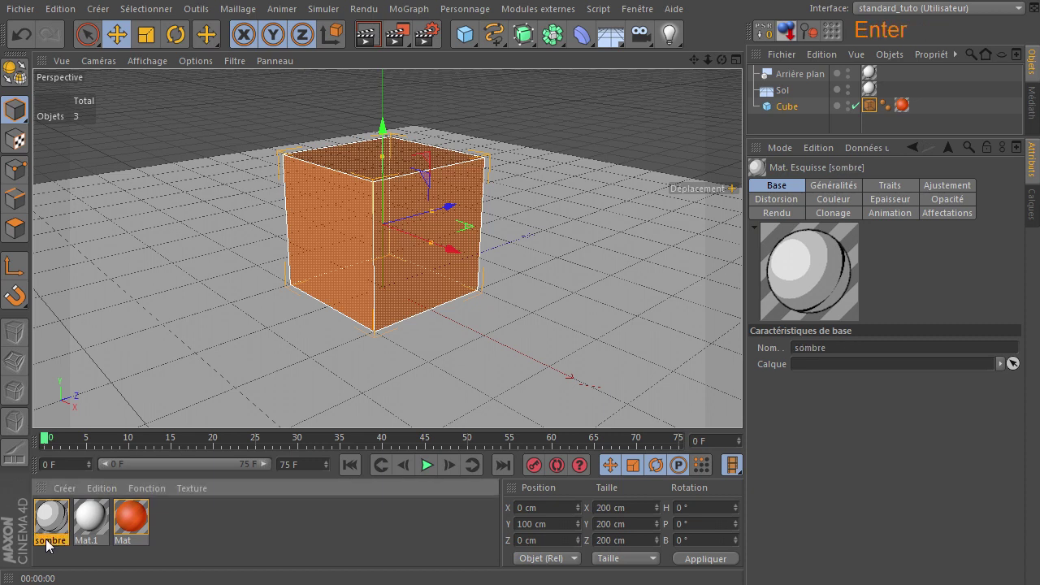
Duplicate the sombre material, name the copy clair, and reorder the materials so sombre comes after clair.
left_click_drag(46, 544, 154, 529, "ctrl")
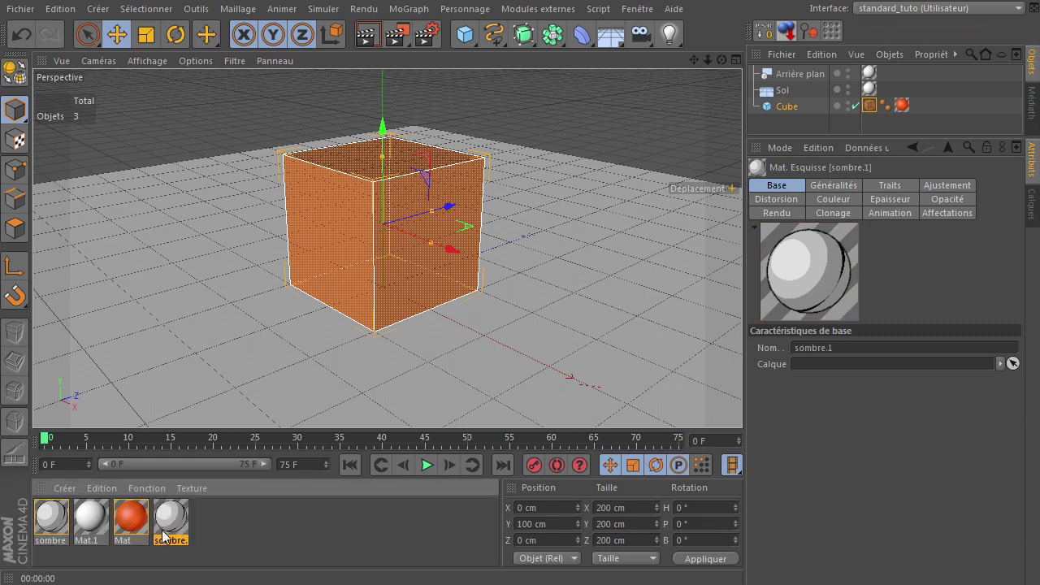
double_click(163, 540)
type("clair")
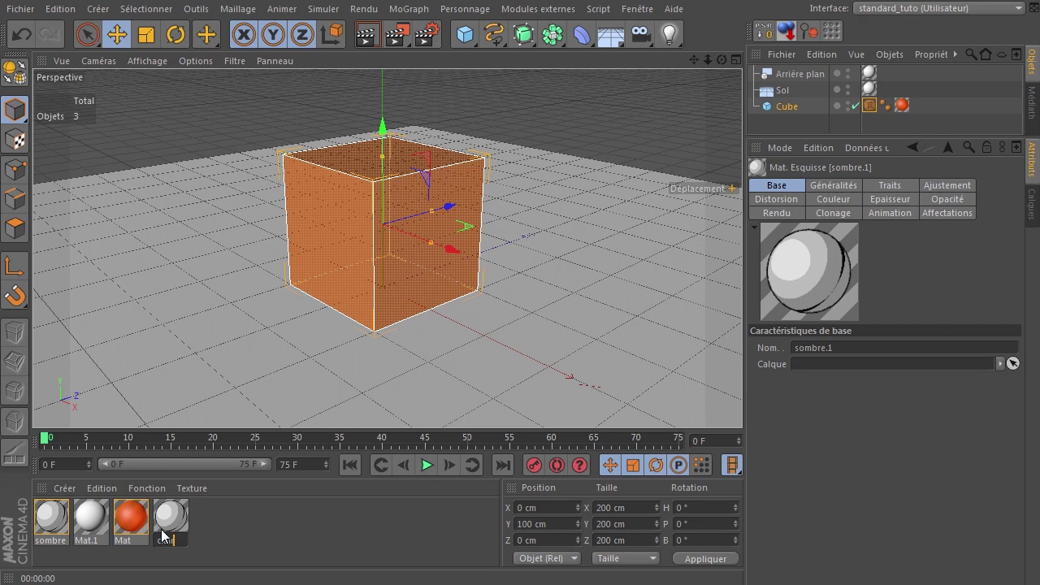
left_click(348, 532)
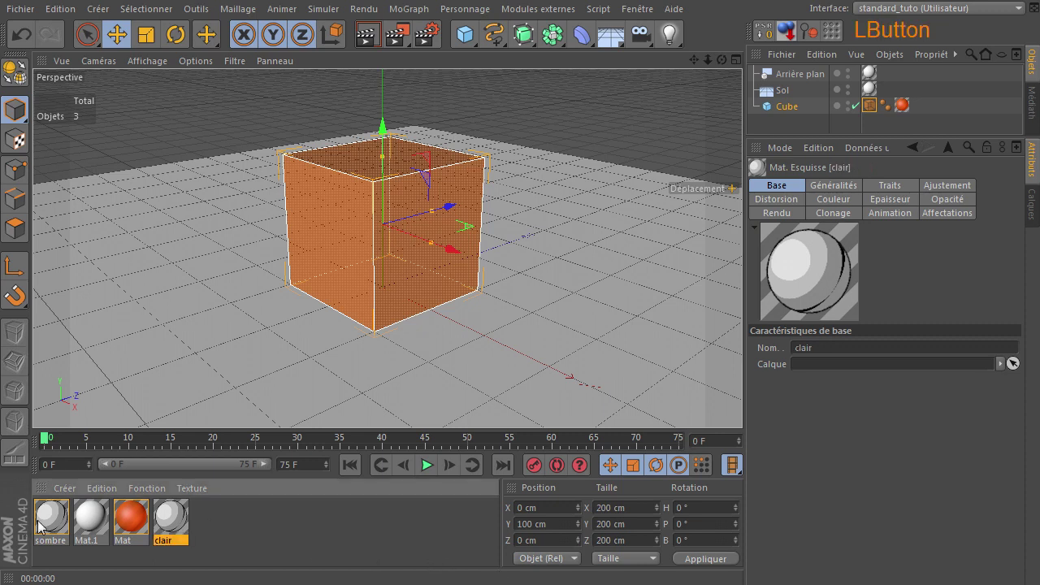
left_click_drag(53, 512, 132, 522)
Set the clair material's stroke colour to grey RGB 119, 119, 119 and render the view.
double_click(132, 521)
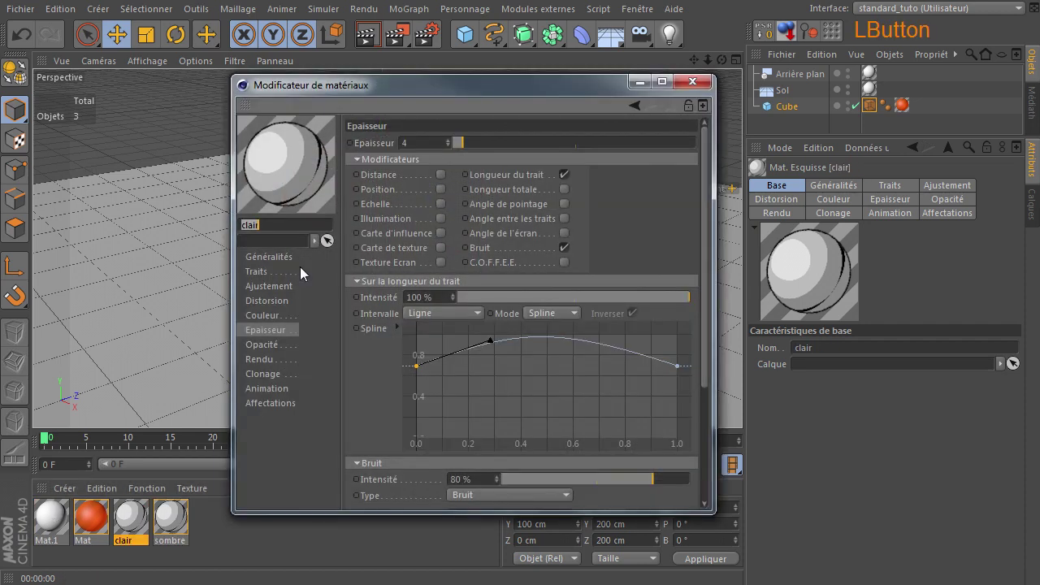
left_click_drag(384, 103, 196, 93)
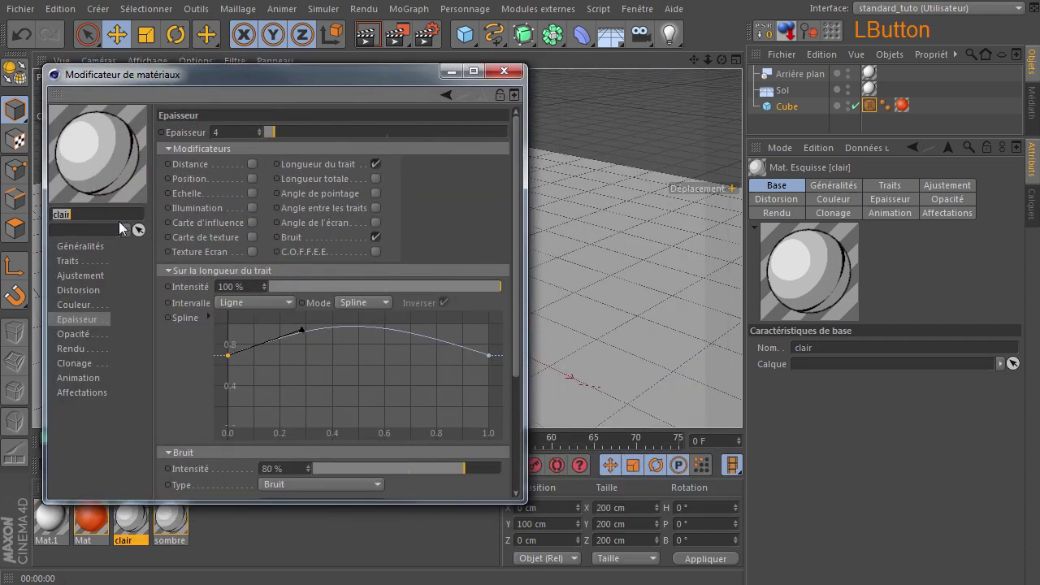
left_click(80, 305)
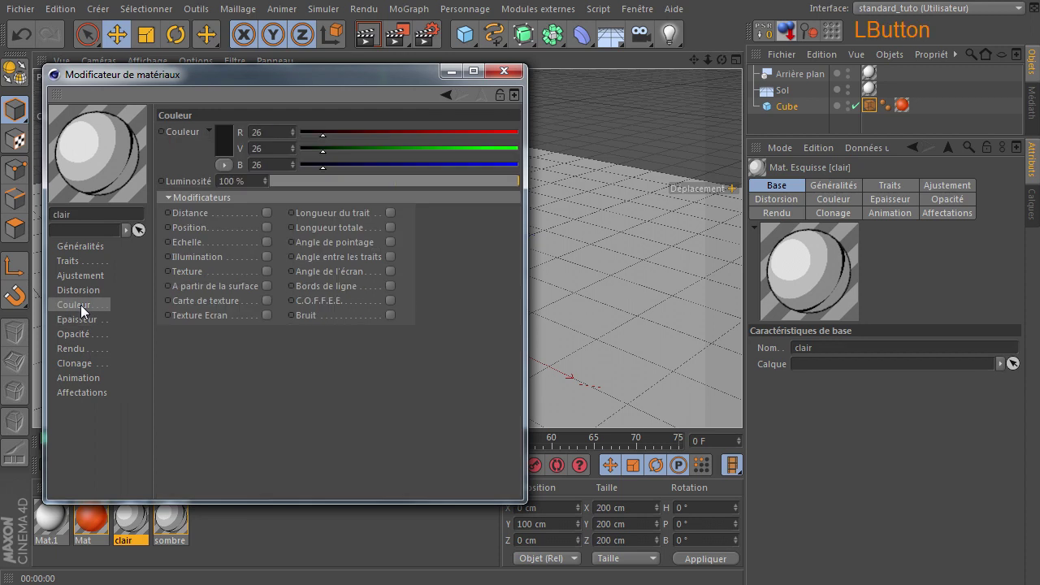
left_click(221, 149)
left_click_drag(172, 138, 110, 132)
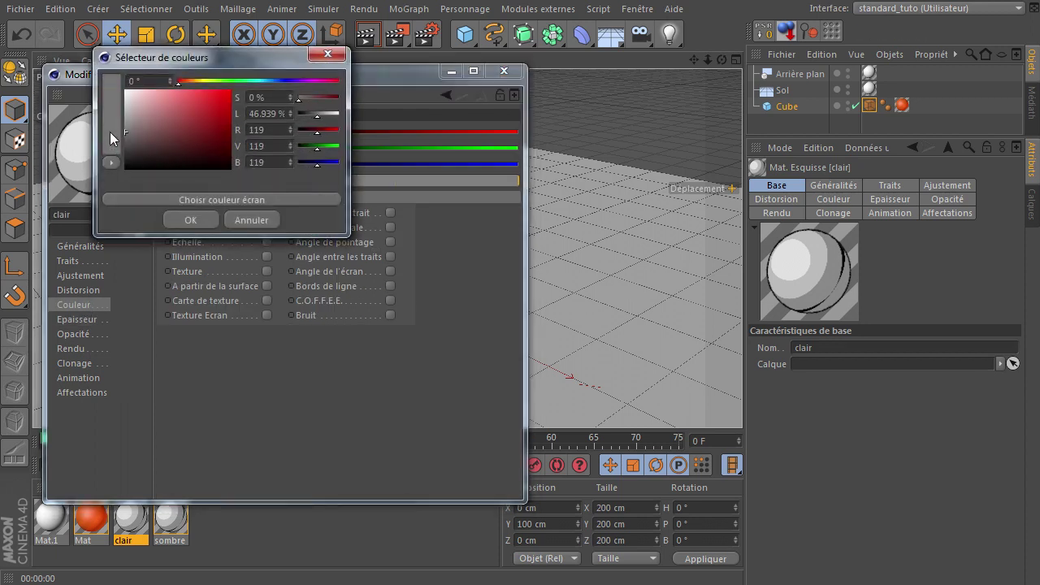
left_click(186, 220)
left_click(501, 72)
left_click(376, 34)
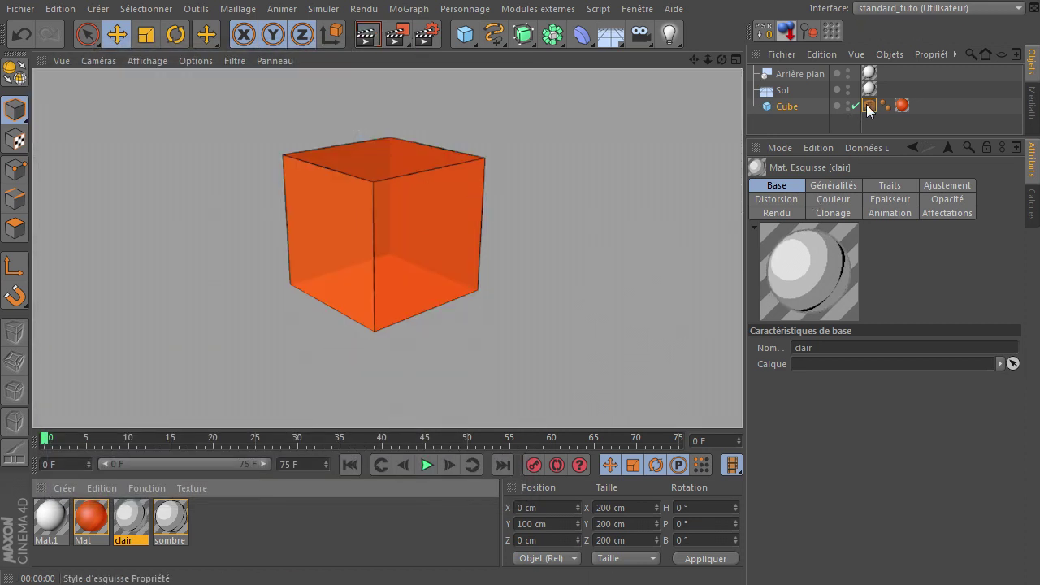
Assign the clair material to Lignes cachées in the Cube's Style d'esquisse tag.
left_click(867, 105)
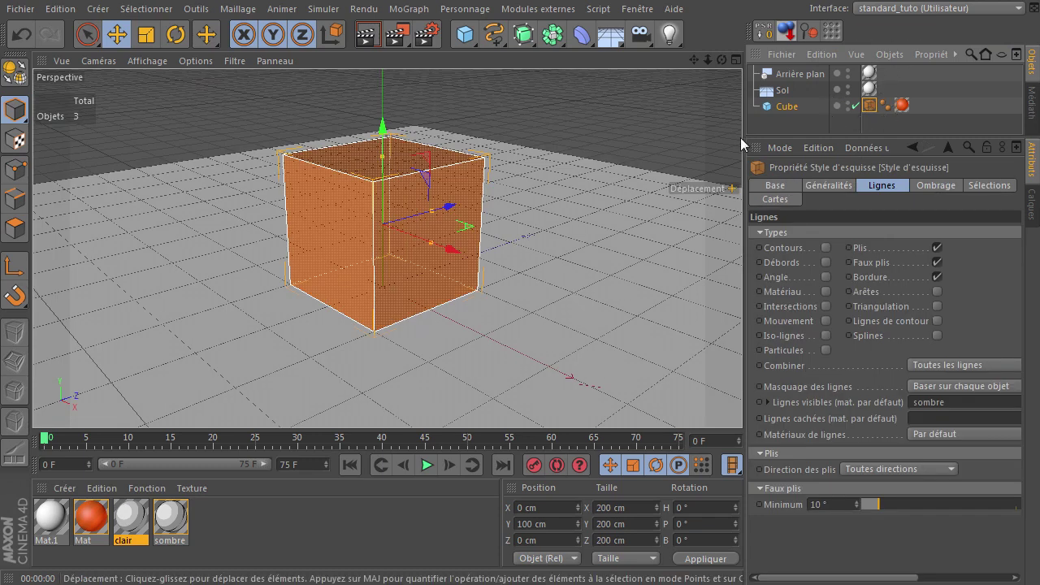
left_click_drag(742, 137, 631, 156)
key("ctrl+r")
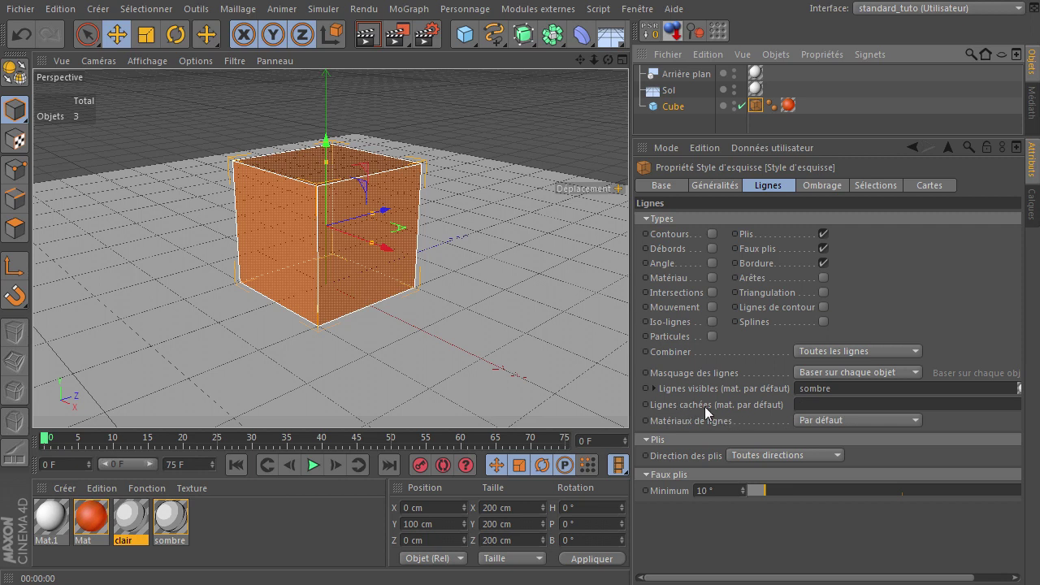
left_click_drag(142, 511, 826, 407)
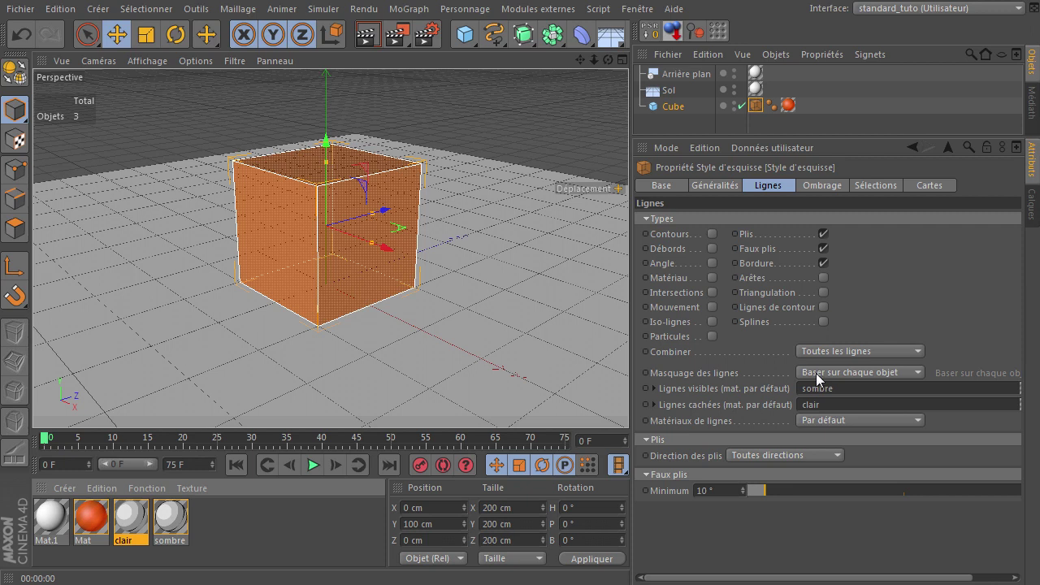
Set Masquage des lignes to Baser sur le projet in the Cube's sketch style tag and render the view.
left_click(820, 374)
left_click(811, 440)
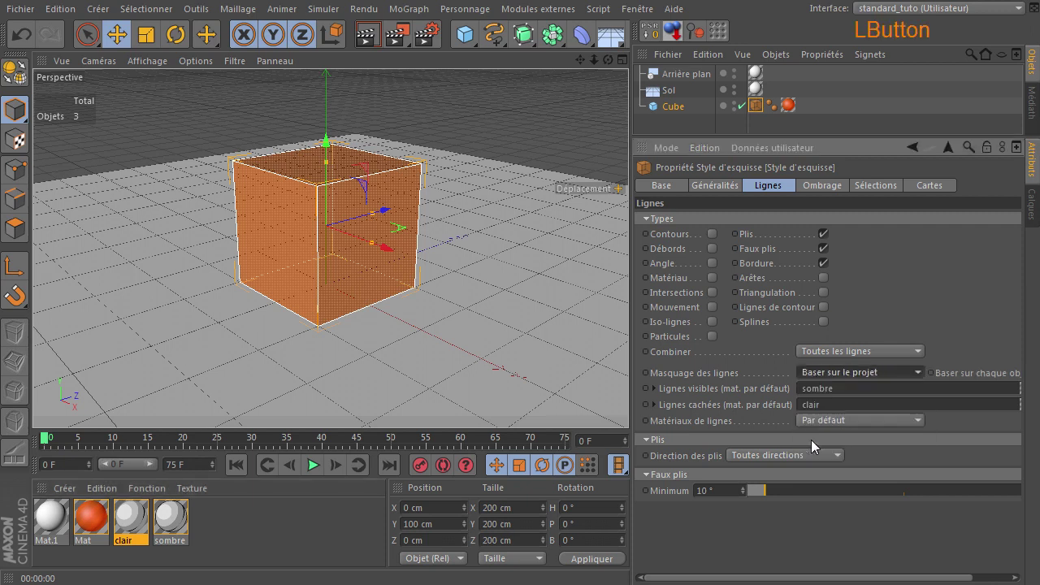
left_click_drag(630, 349, 762, 357)
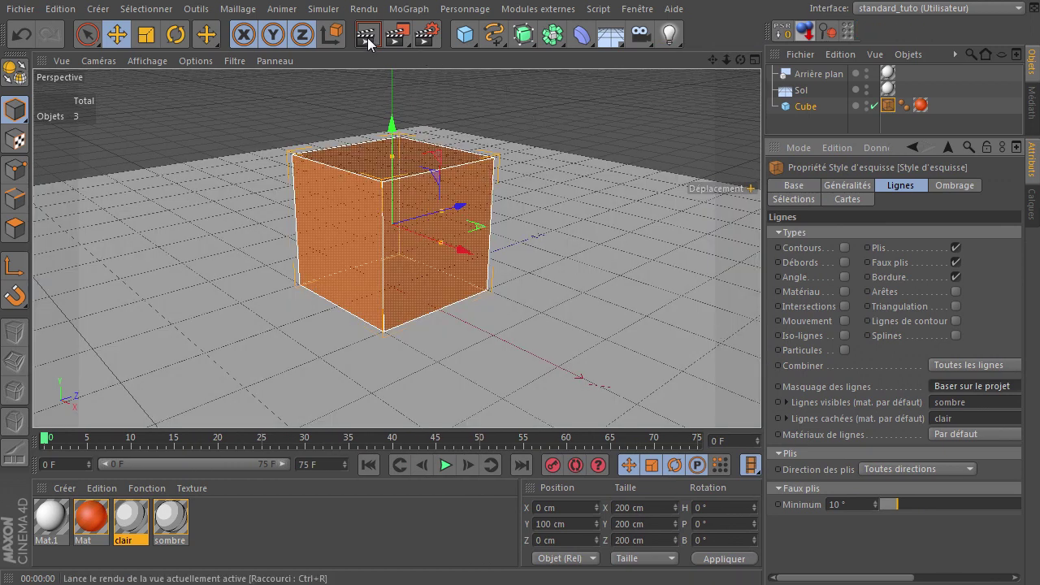
left_click(367, 38)
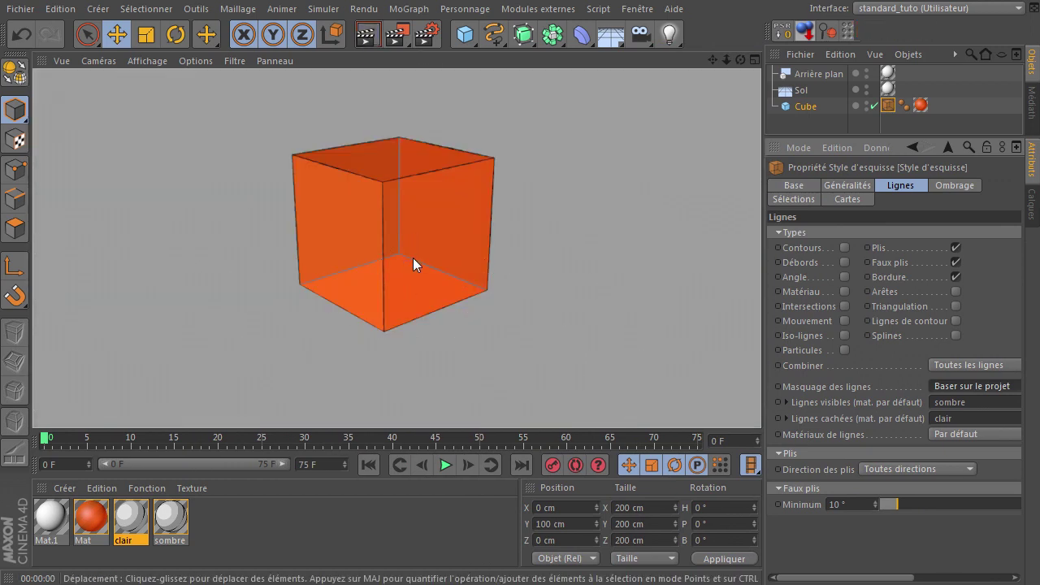
Set the clair material's Epaisseur to 2 and close the material editor.
double_click(132, 517)
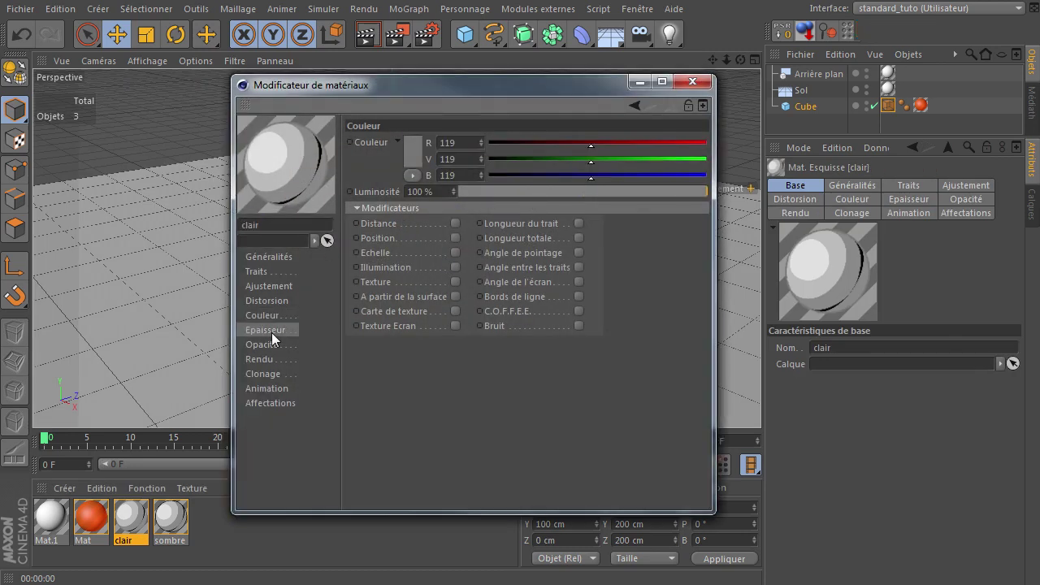
left_click(271, 332)
double_click(424, 140)
type("2")
key("Return")
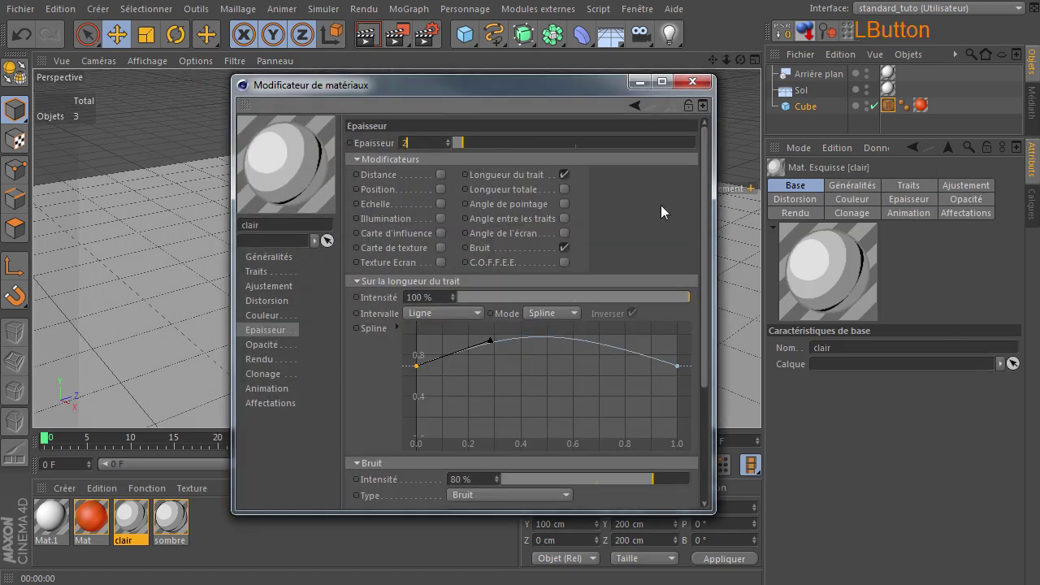
left_click(693, 82)
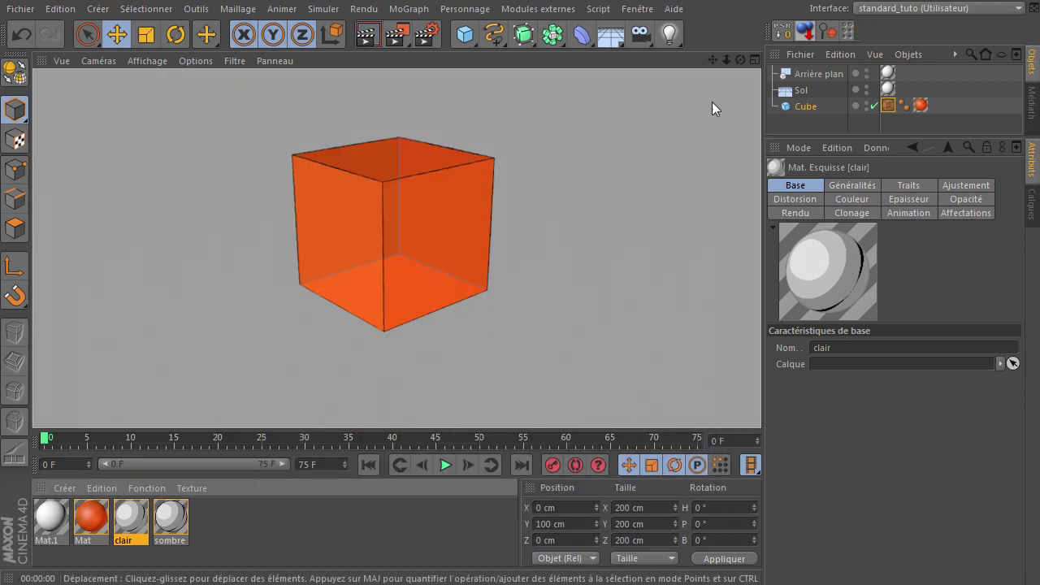
Darken the clair material's stroke colour to grey RGB 96, 96, 96 and render the view.
double_click(132, 516)
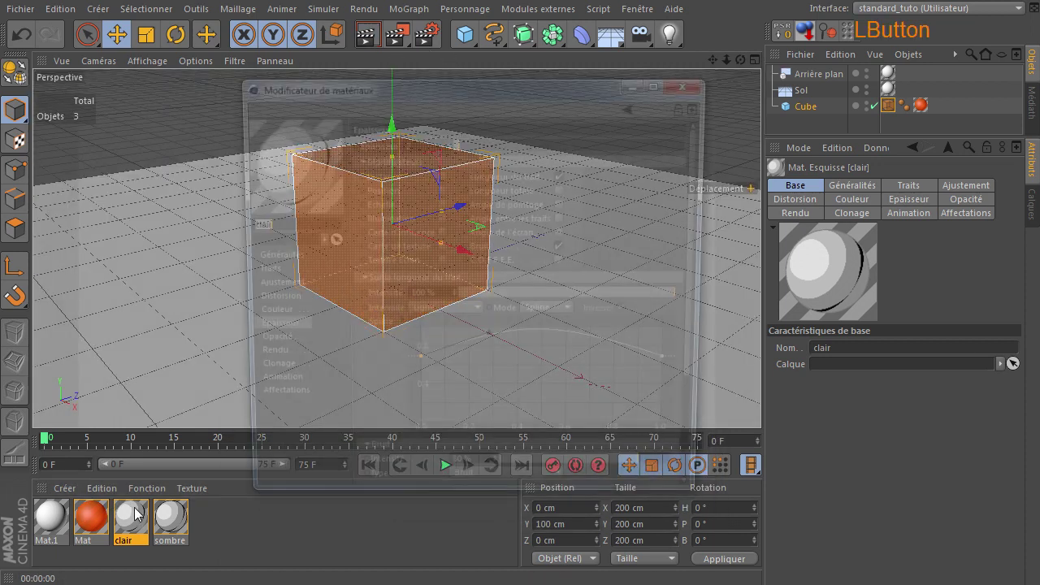
left_click(270, 314)
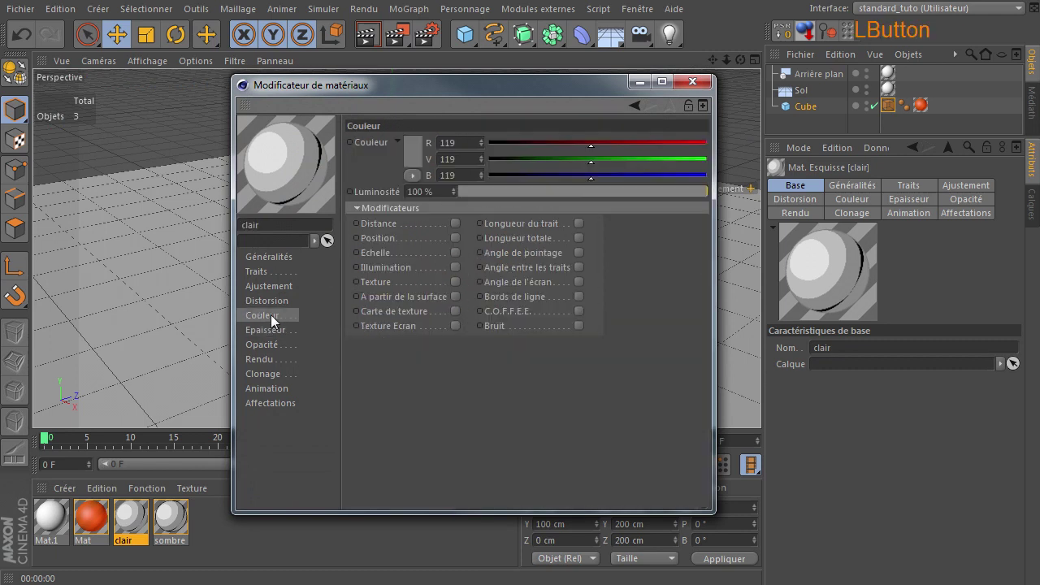
left_click(410, 152)
left_click_drag(327, 150, 307, 151)
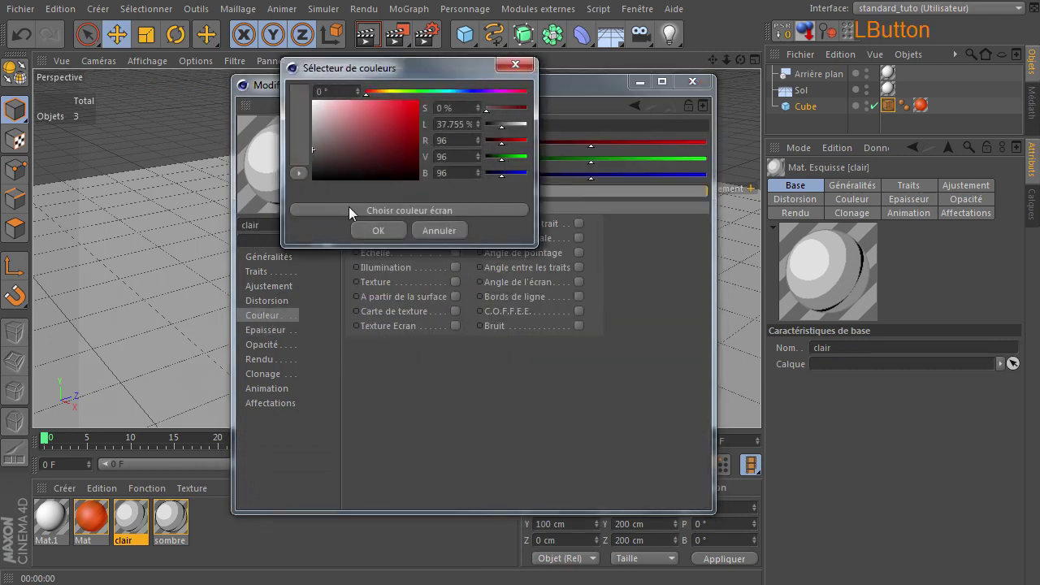
left_click(369, 226)
left_click(703, 82)
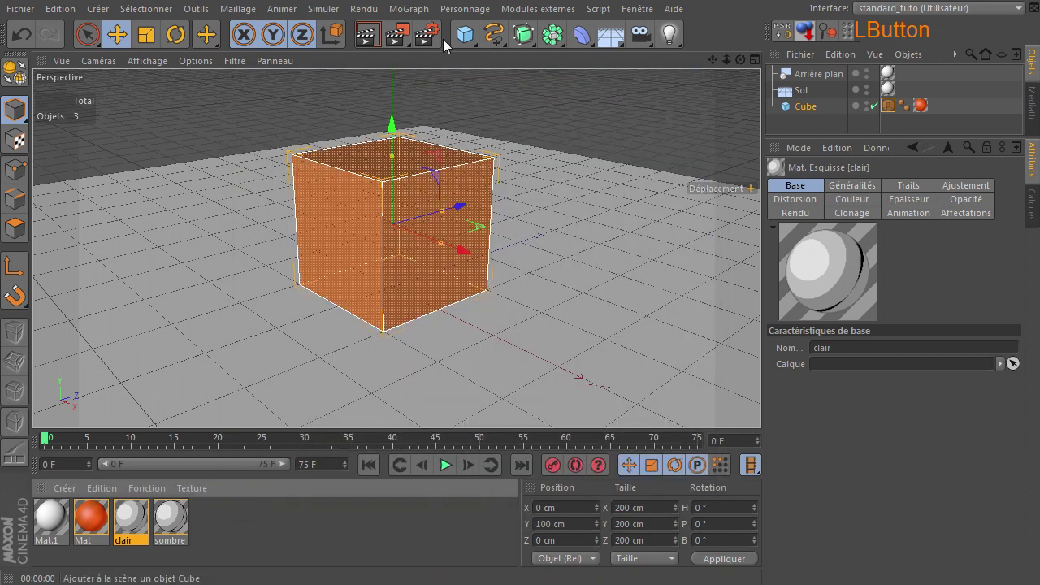
left_click(367, 34)
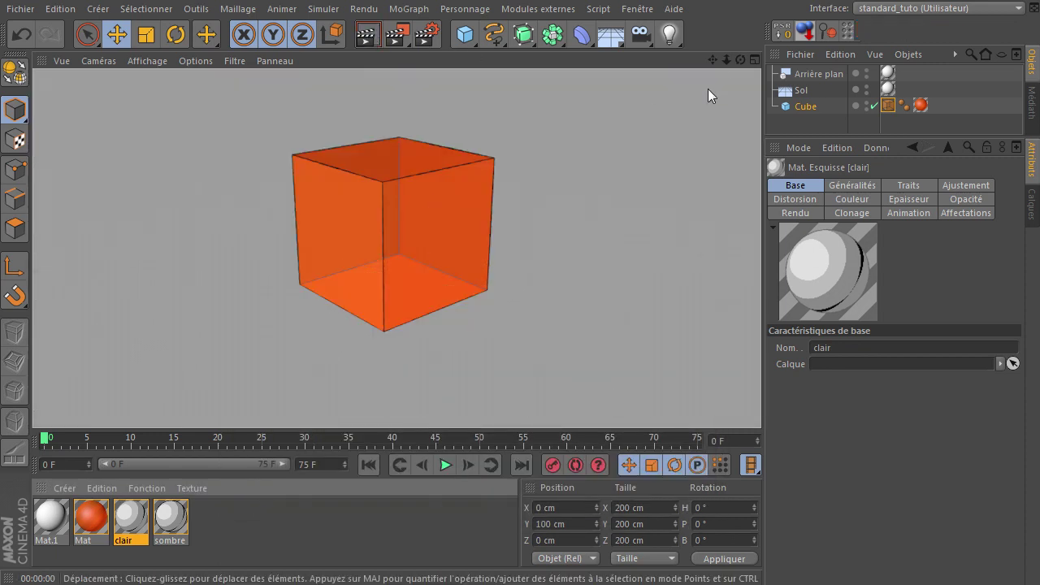
Render the cube from a lower viewing angle to check its visible and hidden outlines.
left_click(760, 399)
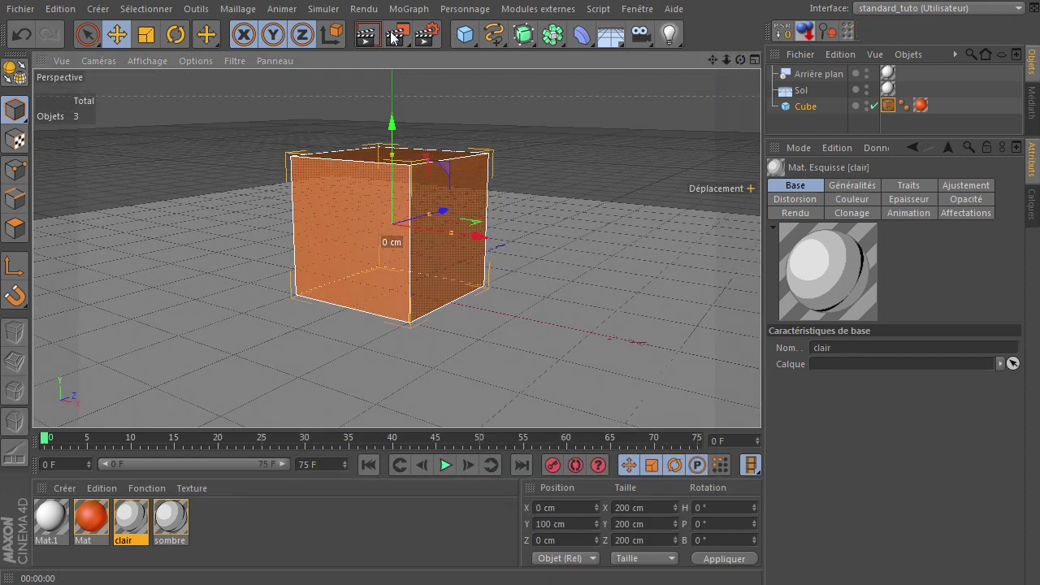
left_click(367, 34)
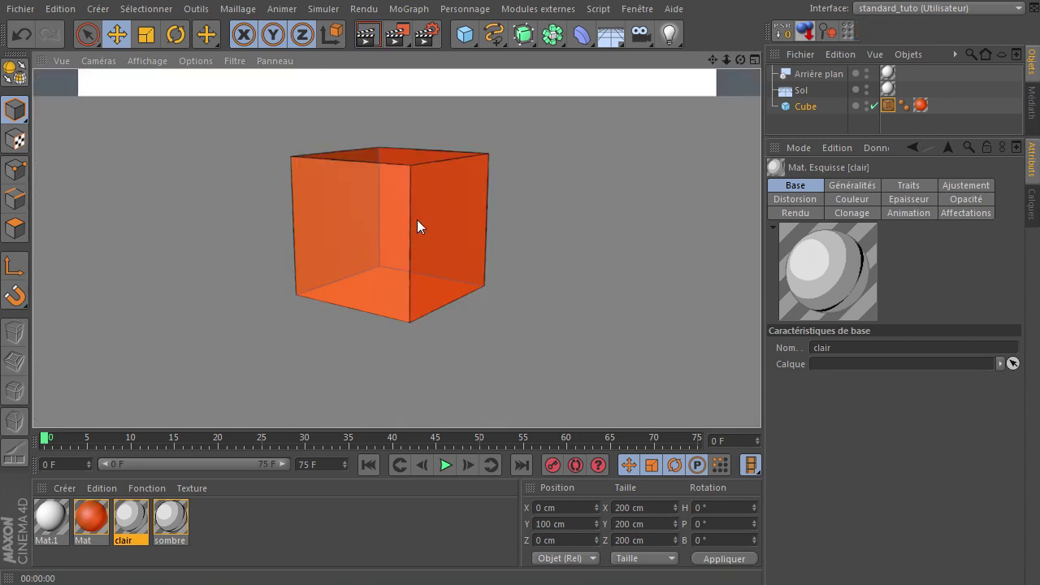
left_click(417, 219)
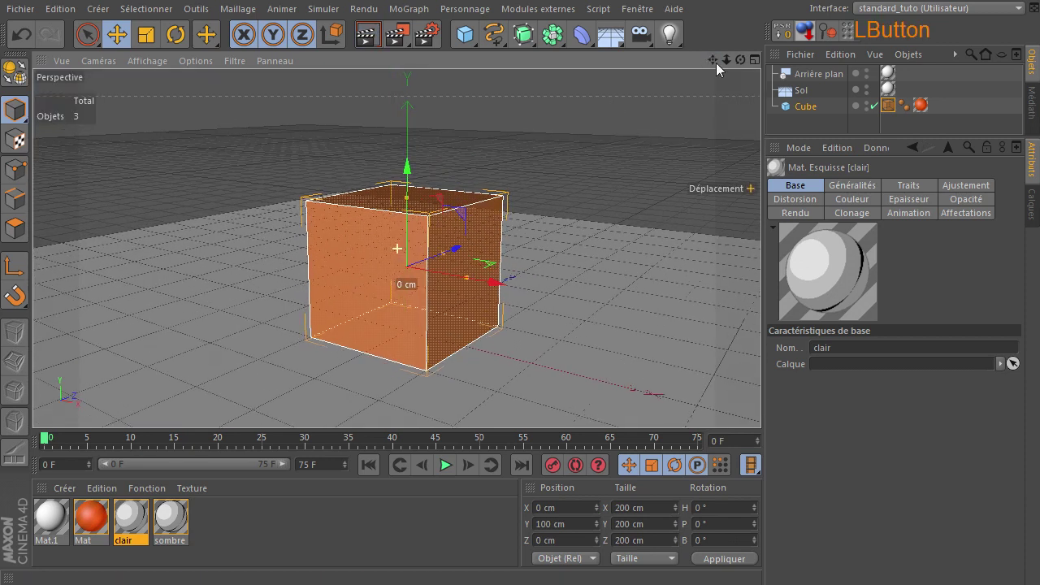
Duplicate the cube twice, placing the second copy at about X -254 cm and Z 318 cm, and render the three cubes.
left_click_drag(745, 61, 729, 86)
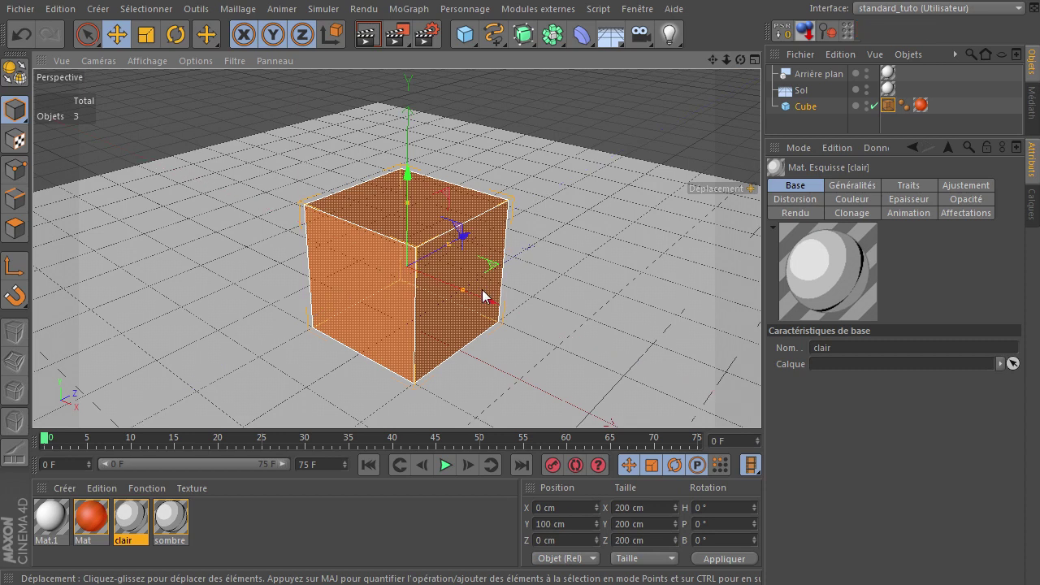
left_click_drag(486, 297, 476, 181, "ctrl")
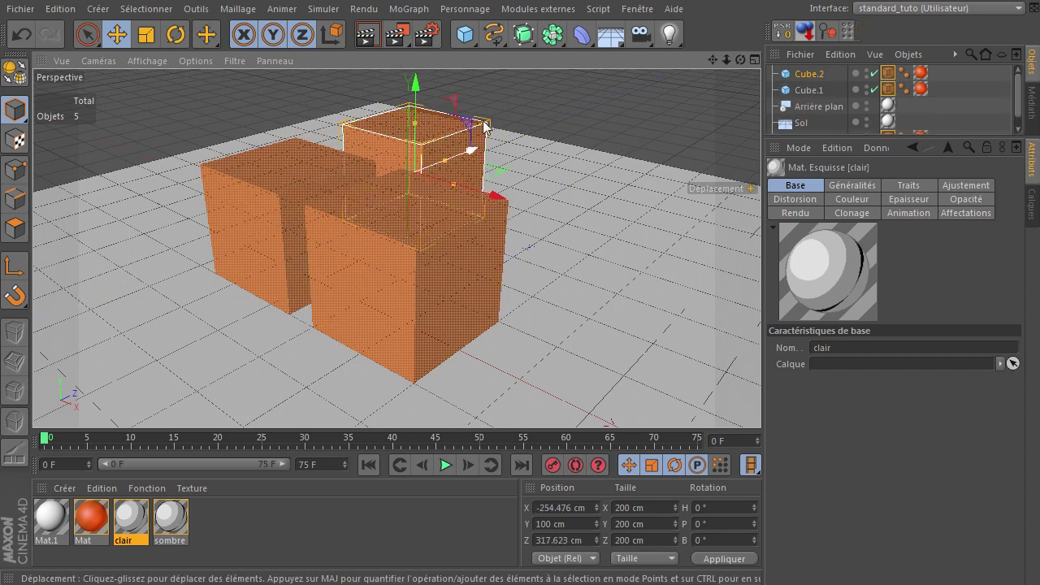
left_click(367, 34)
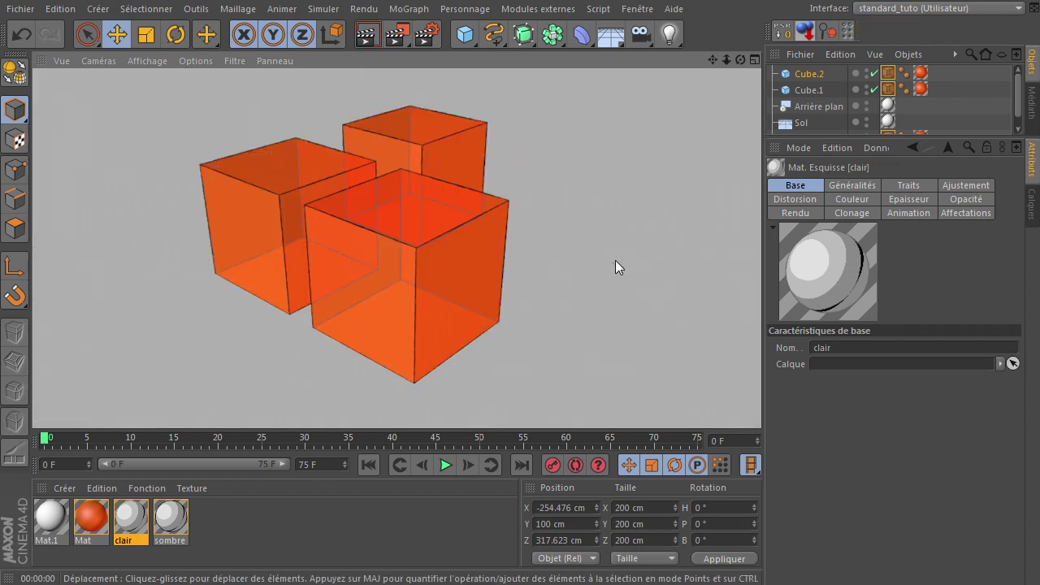